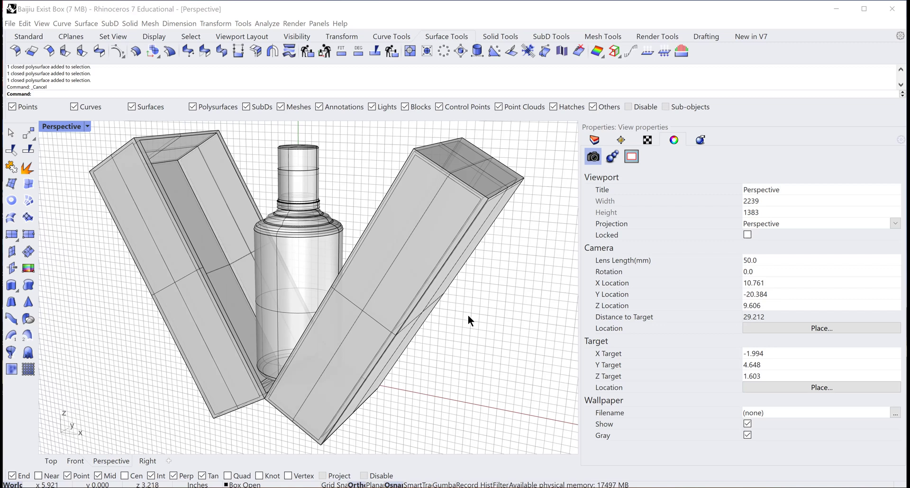
Show the Base layer together with the bottle and the opened box.
left_click(595, 142)
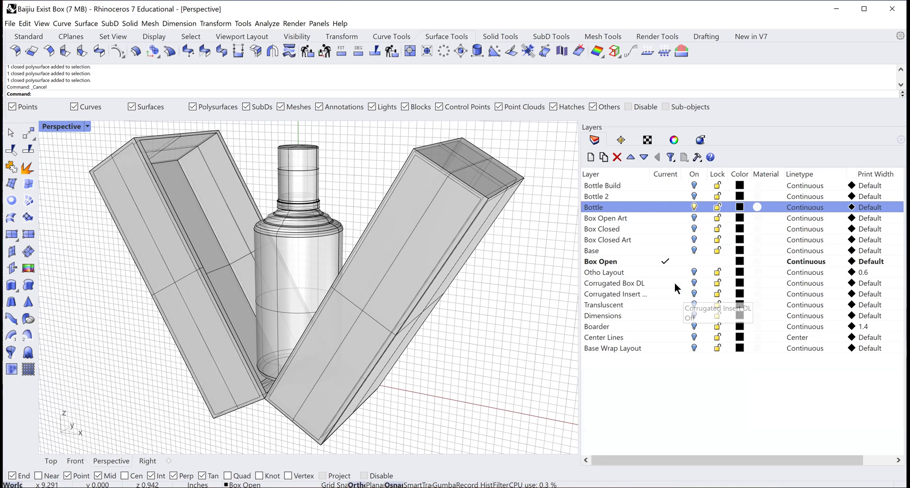
left_click(693, 250)
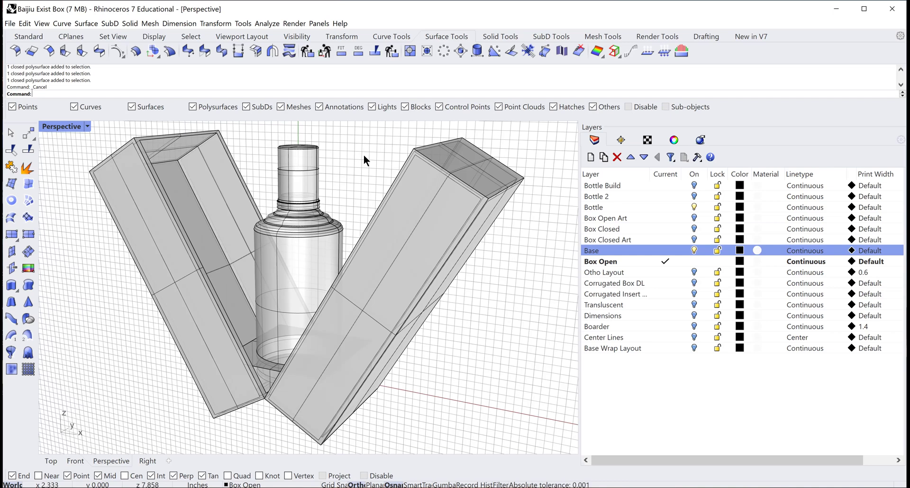
scroll(493, 326, "up", 2)
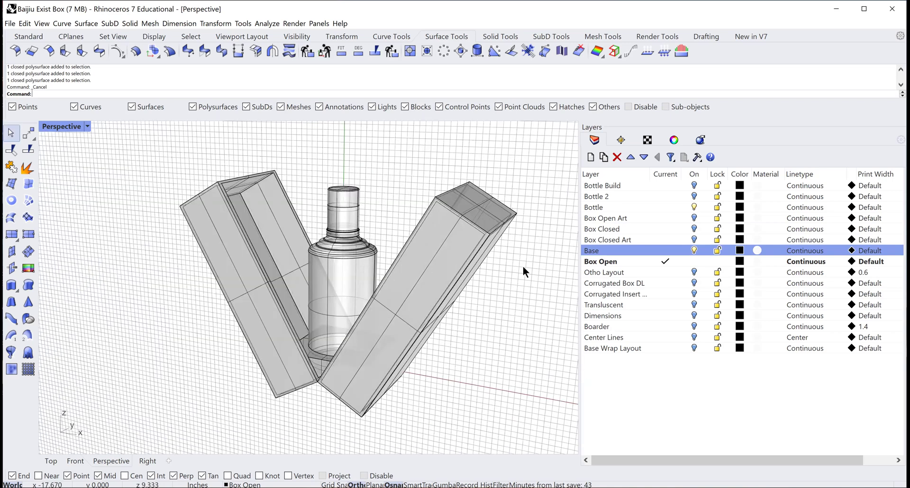
key("ctrl+a")
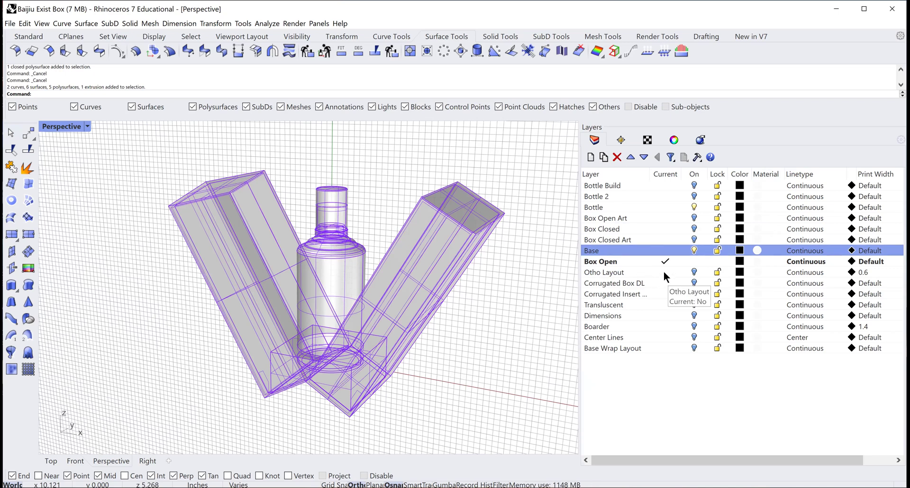
left_click(696, 157)
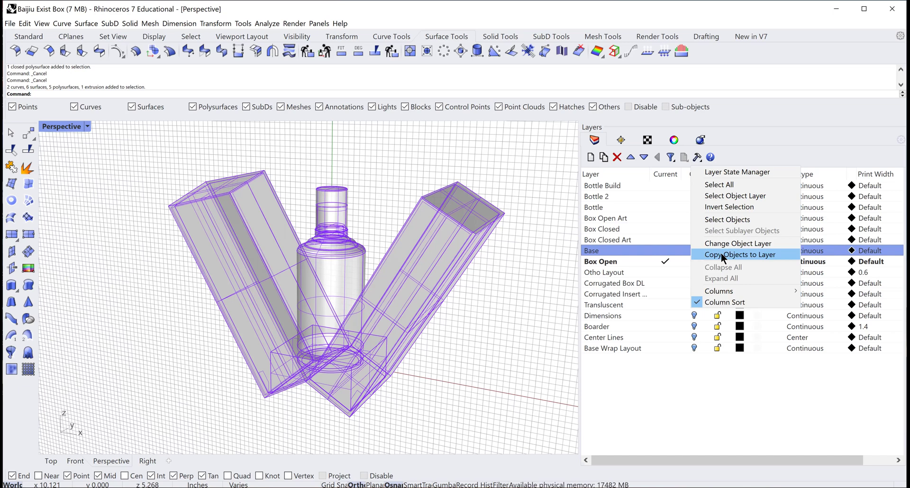
left_click(728, 50)
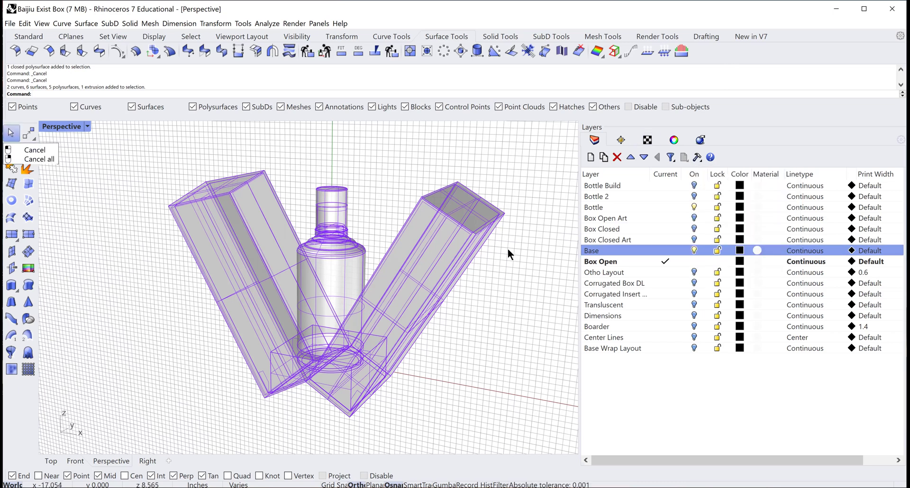
key("Escape")
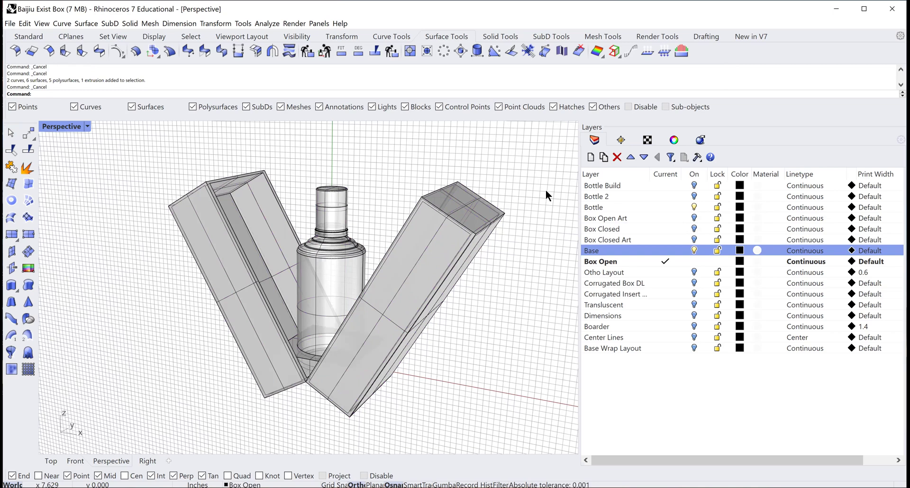
Make Otho Layout the current layer and hide the Box Open, Base and Bottle layers.
left_click(661, 272)
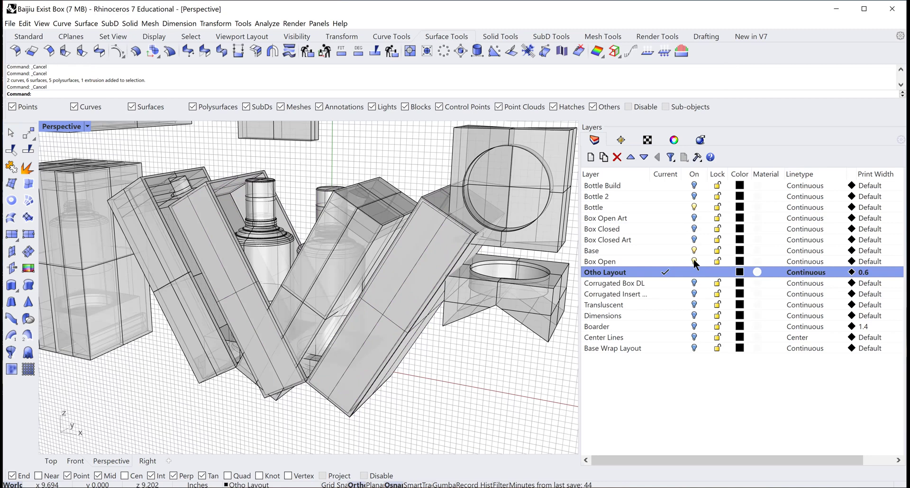
left_click(694, 260)
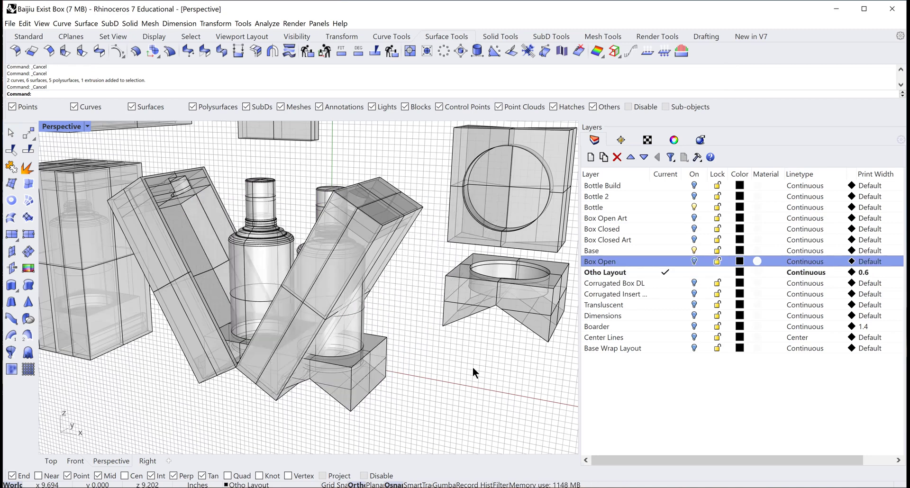
scroll(473, 367, "down", 5)
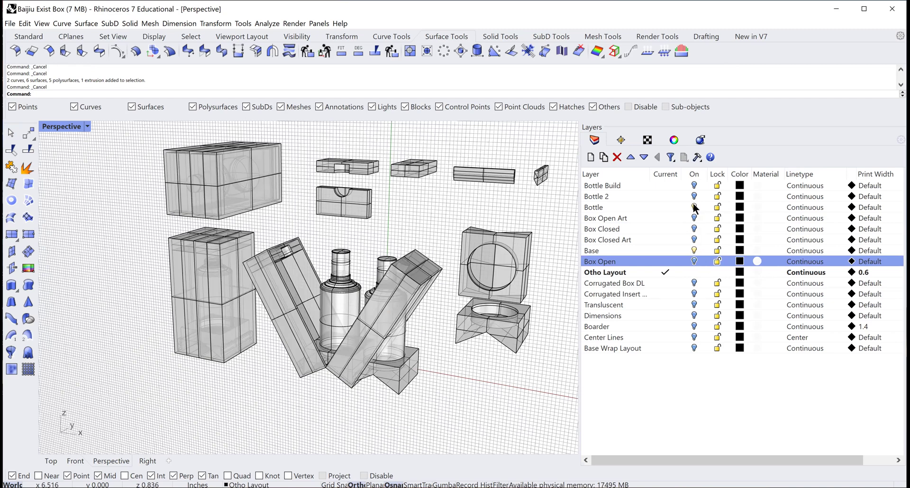
right_click_drag(515, 398, 514, 423)
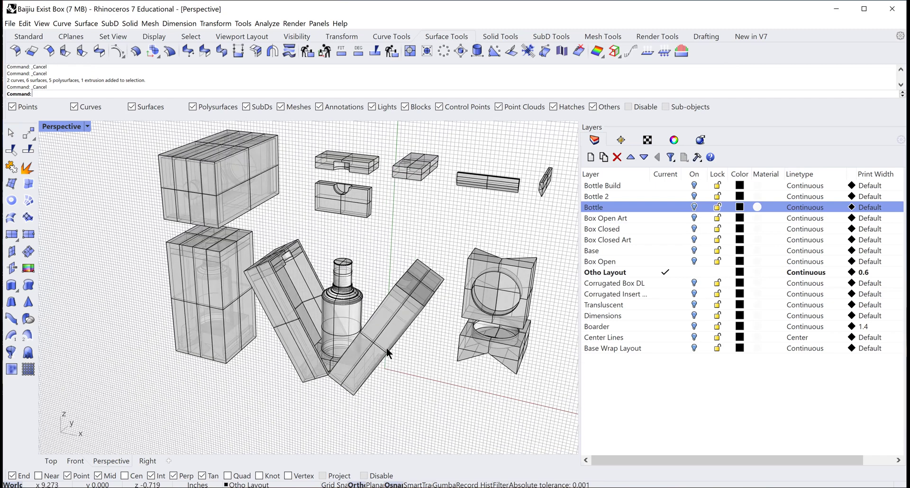
Examine the arrangement of the box, bottle, support, rail and base parts from perspective angles and in the Front view.
mouse_move(401, 398)
right_mouse_down()
mouse_move(383, 409)
mouse_move(426, 390)
mouse_move(386, 394)
right_mouse_up()
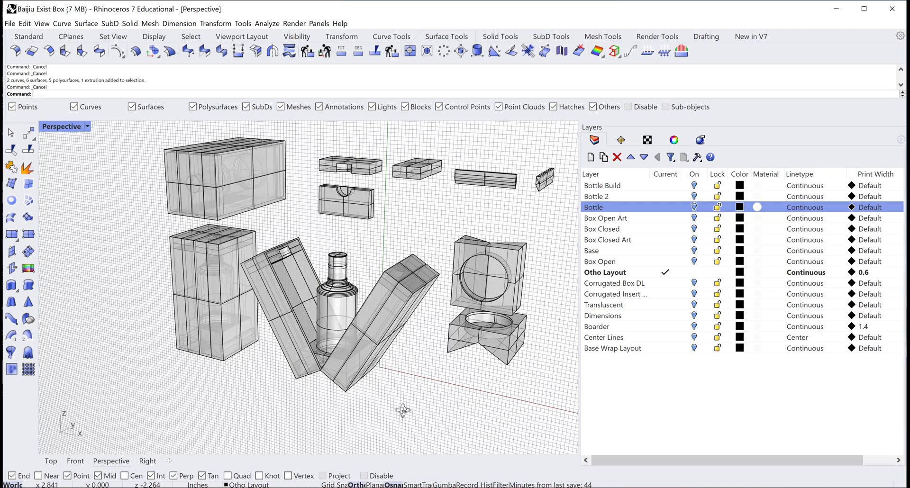
right_click_drag(401, 411, 420, 409)
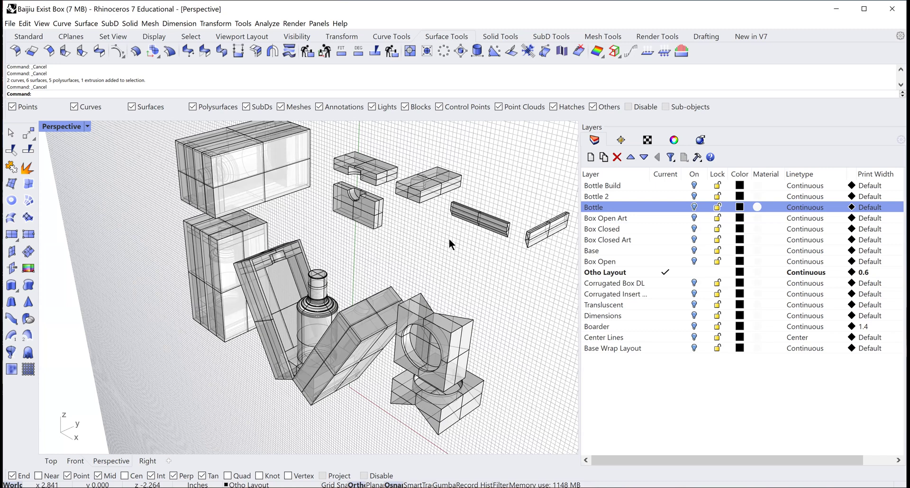
left_click(74, 461)
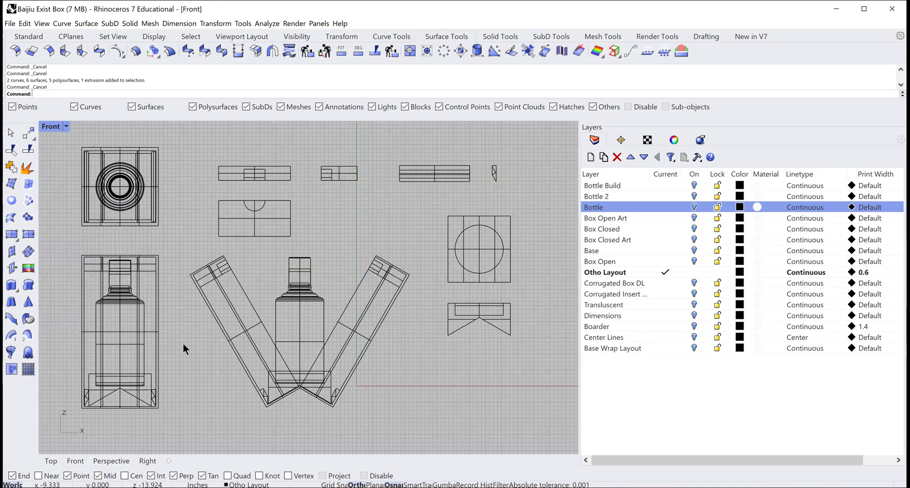
right_click_drag(208, 353, 211, 356)
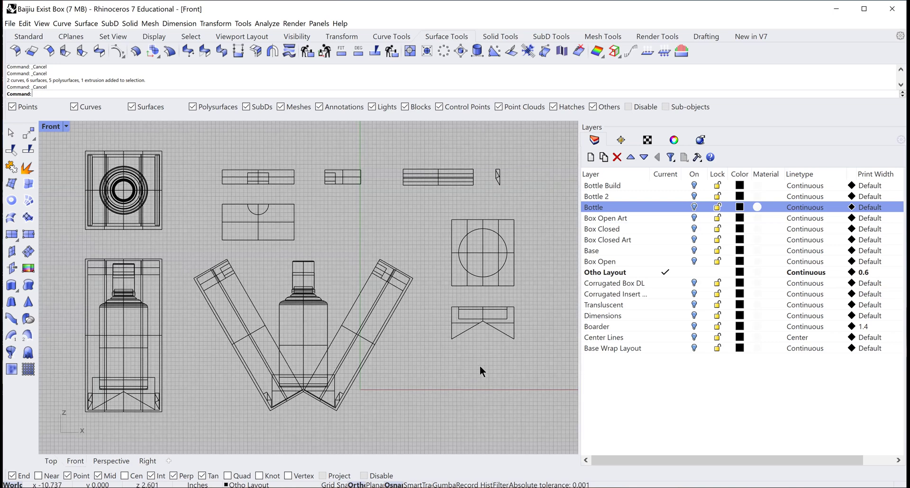
right_click_drag(426, 274, 449, 277)
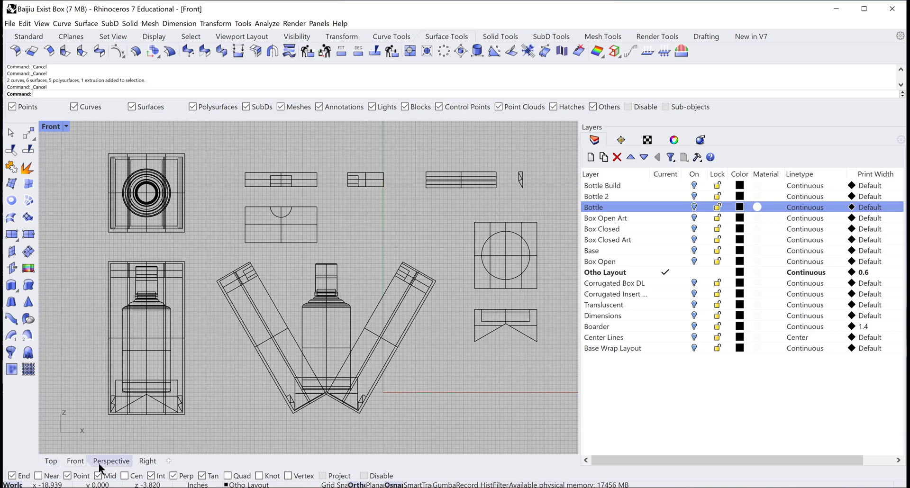
left_click(110, 461)
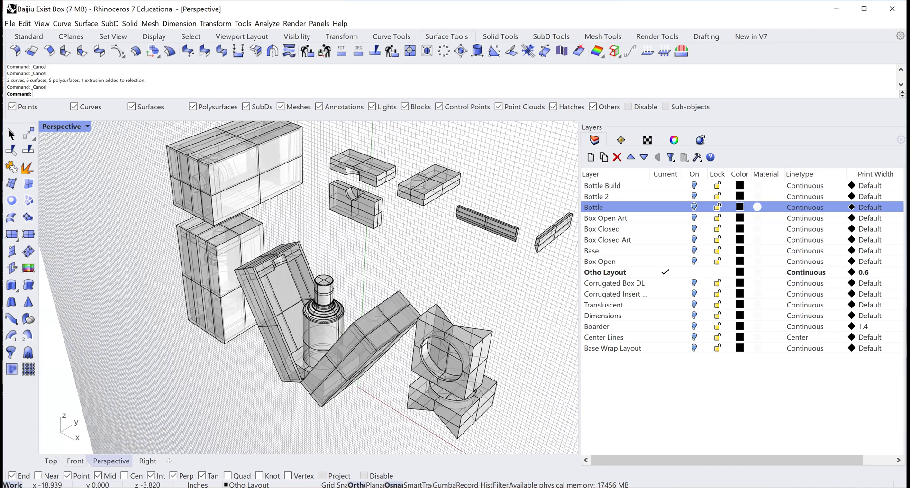
Turn off the surface isocurves of the opened box half in front of the bottle, inspect it, and turn them back on.
scroll(443, 243, "up", 5)
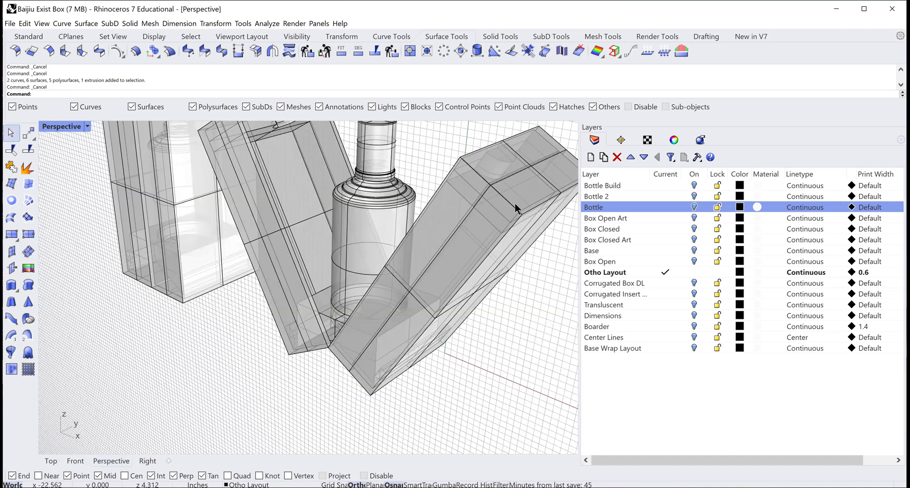
left_click(400, 269)
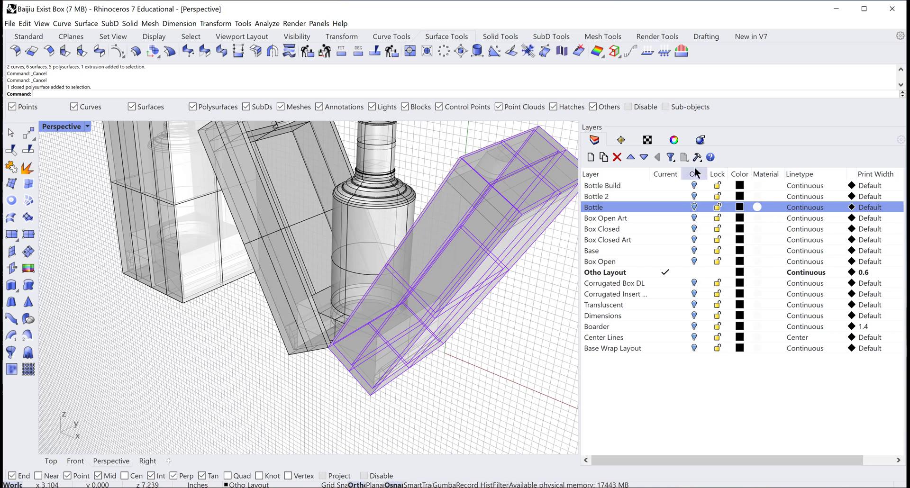
left_click(675, 139)
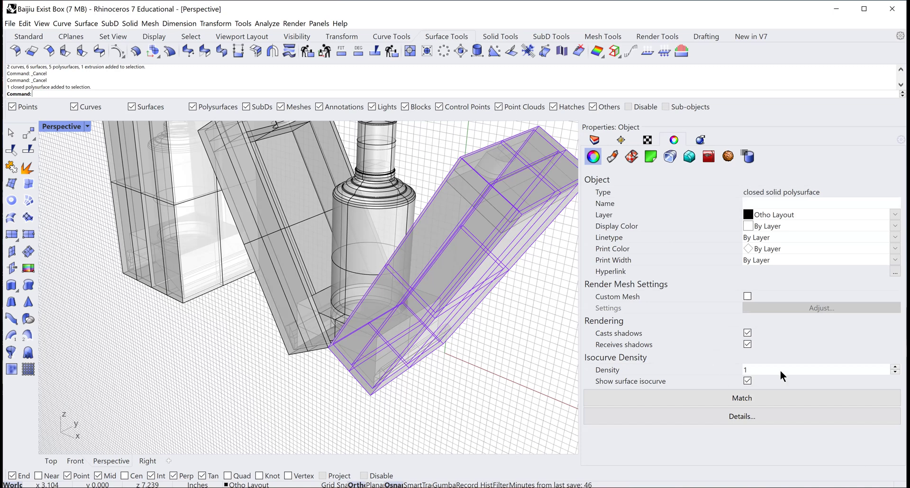
left_click(748, 381)
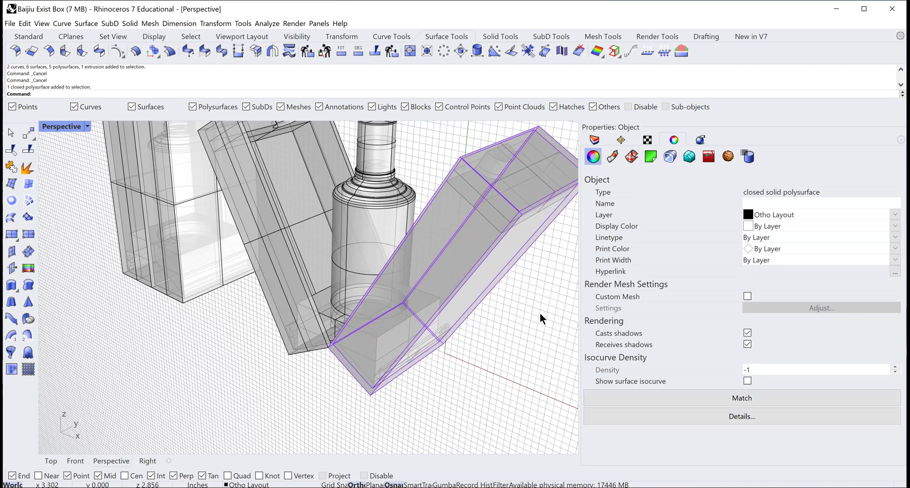
mouse_move(539, 314)
right_mouse_down()
mouse_move(520, 324)
mouse_move(540, 321)
right_mouse_up()
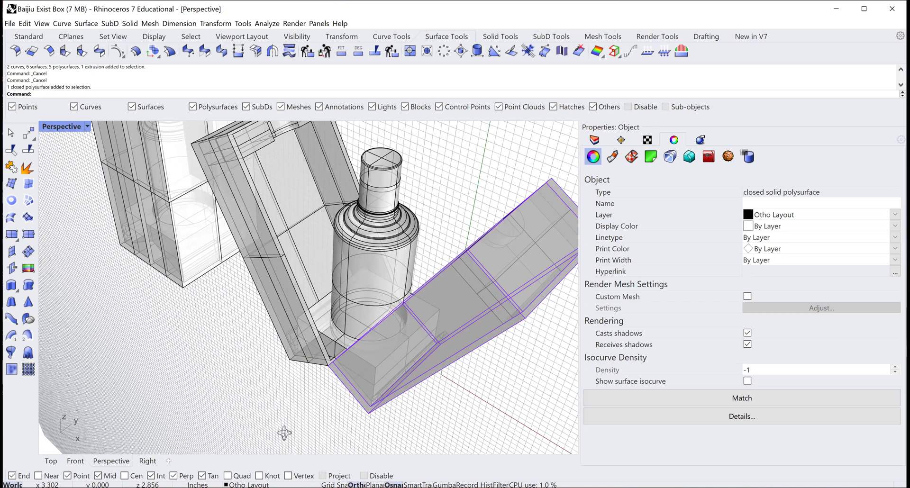
right_click_drag(281, 429, 279, 425)
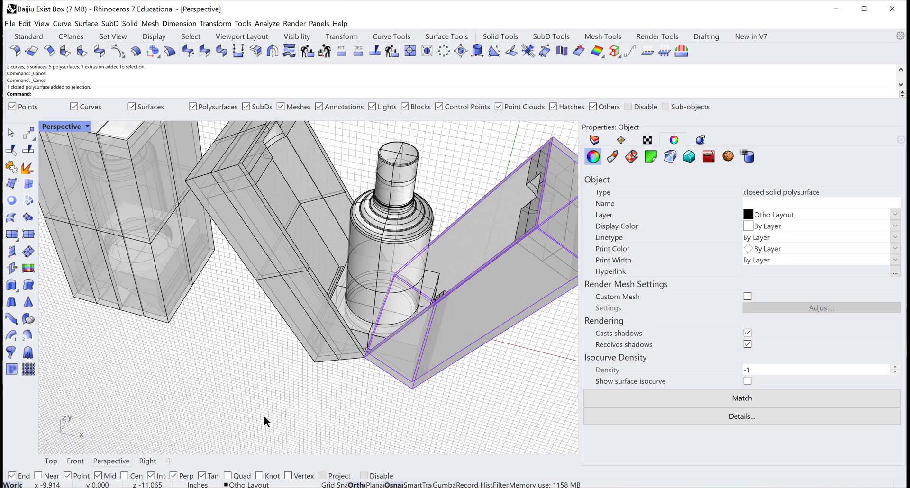
left_click(747, 381)
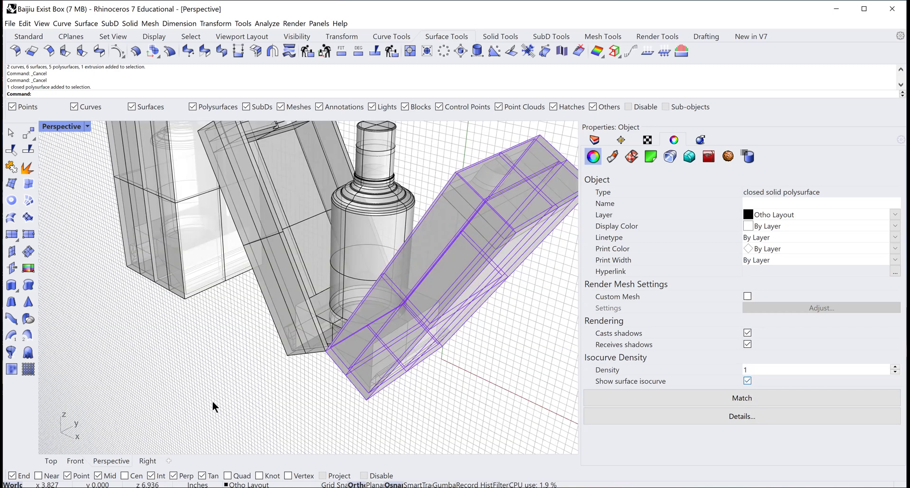
Switch to the Front view and turn on the Boarder and Dimensions layers.
left_click(76, 462)
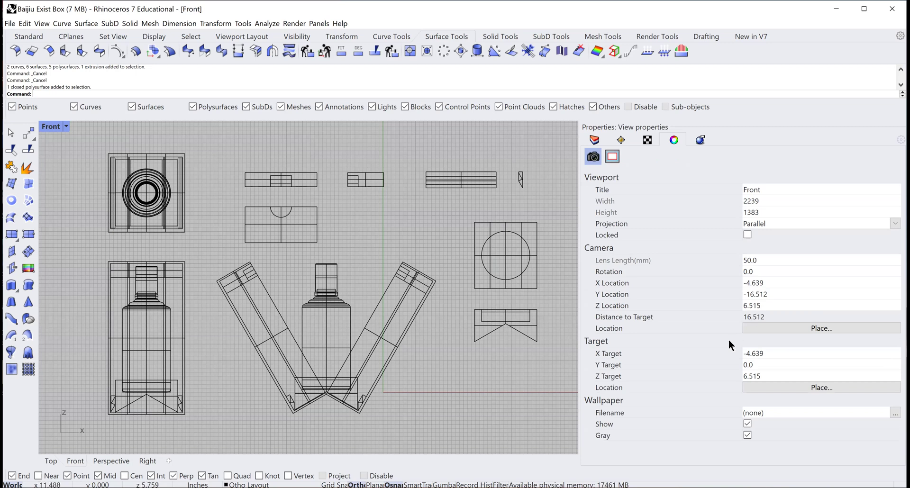
left_click(593, 140)
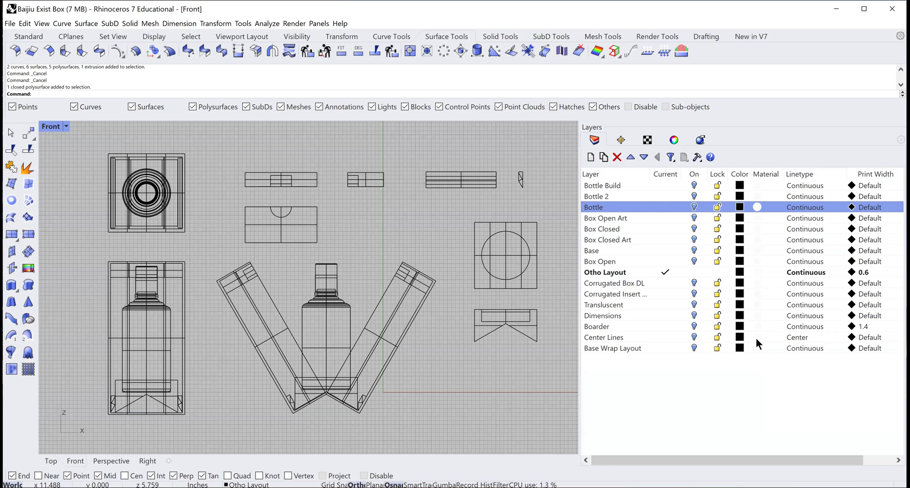
left_click(694, 338)
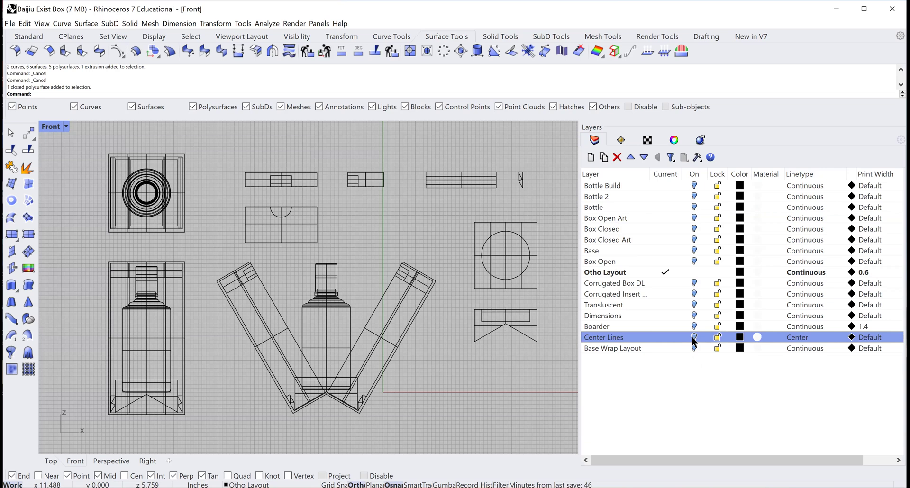
left_click(693, 327)
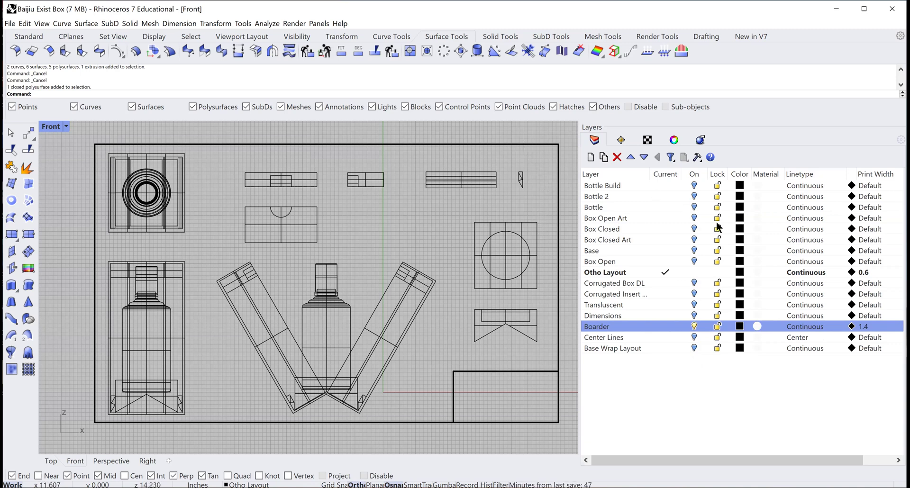
left_click(694, 317)
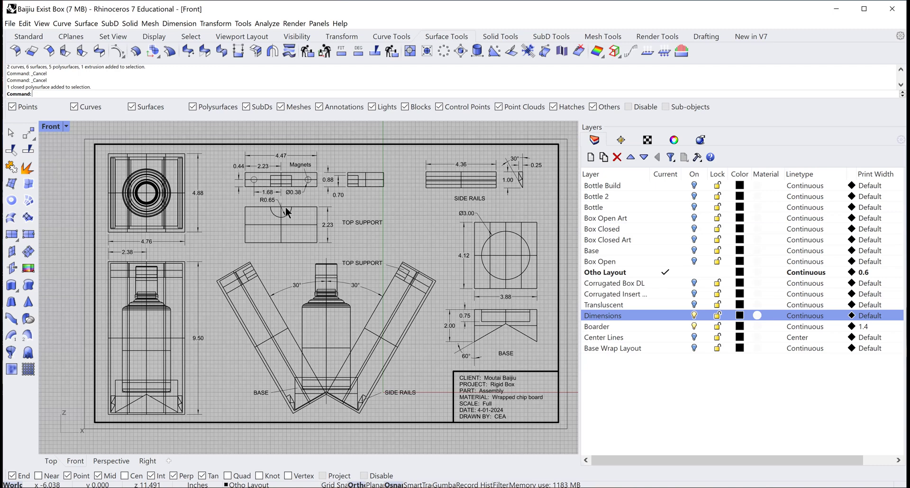
Turn off Print Preview for the dimensioned drawing, with the top support details in close view.
scroll(286, 212, "up", 2)
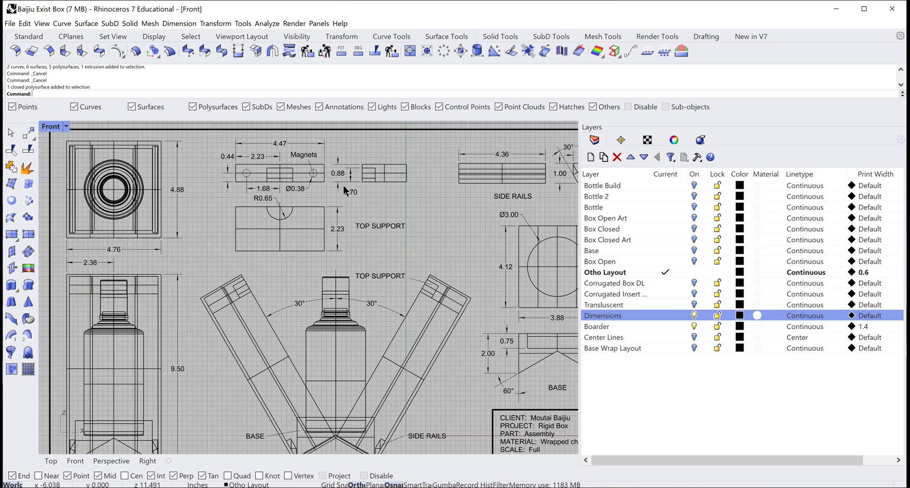
scroll(343, 185, "up", 5)
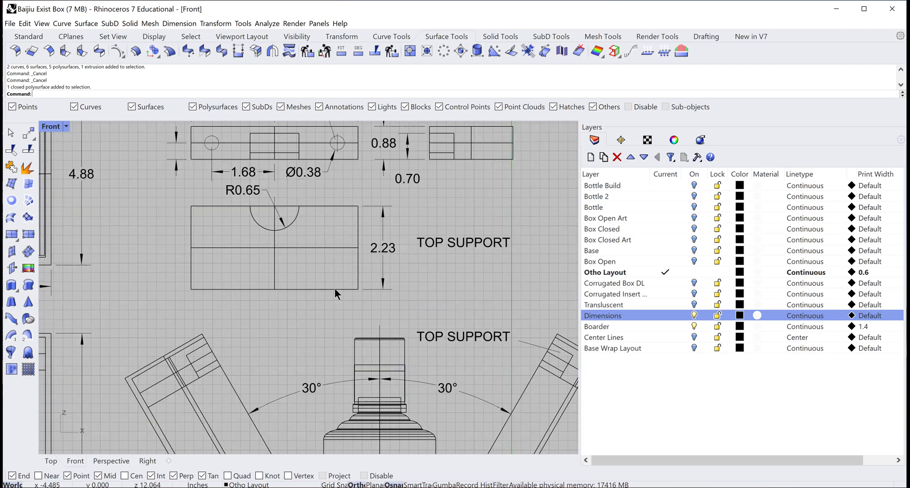
right_click_drag(335, 289, 326, 393)
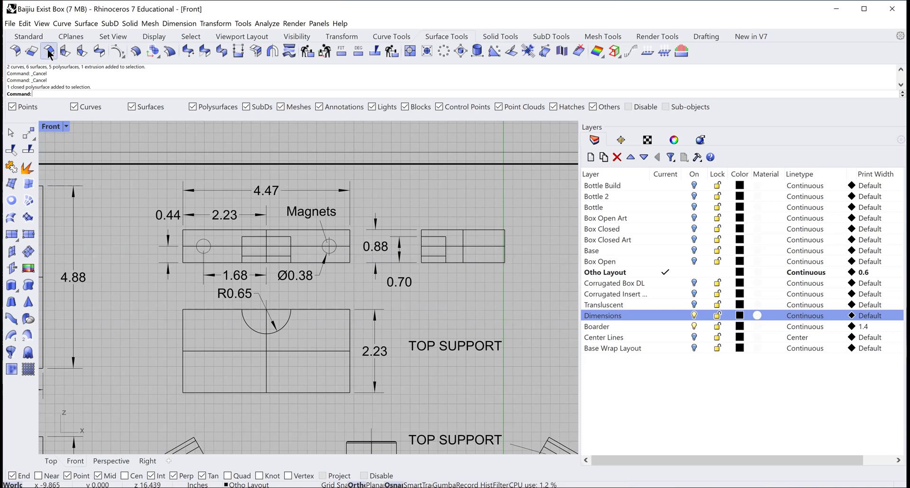
left_click(26, 24)
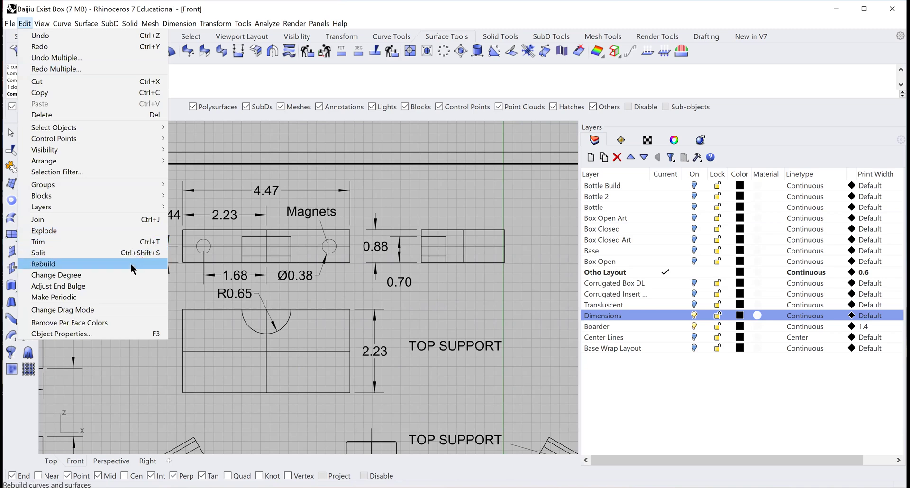
left_click(41, 24)
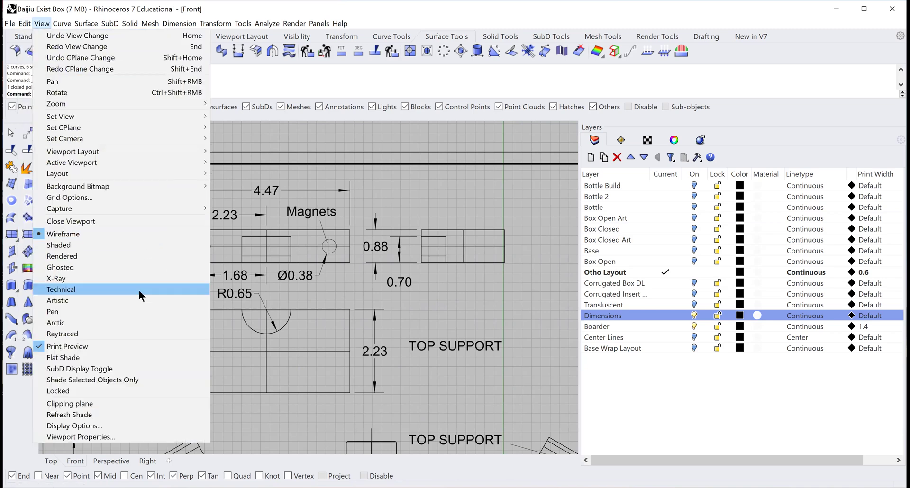
left_click(71, 349)
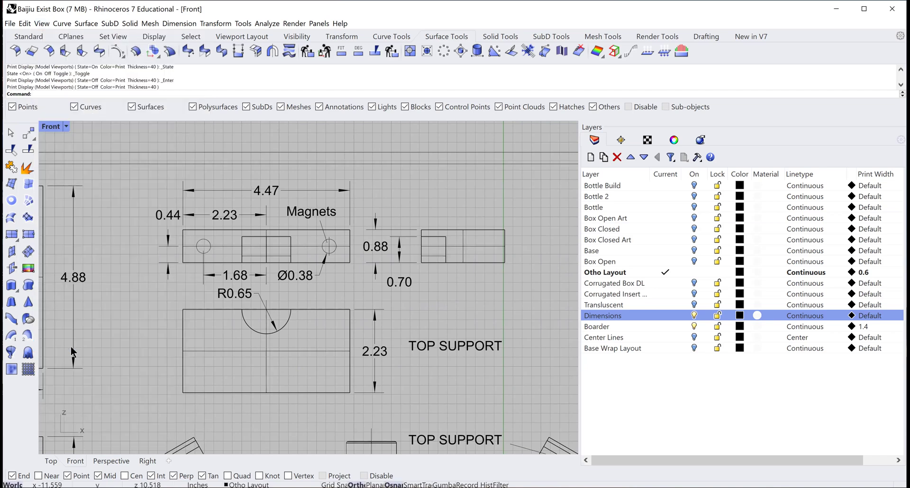
Turn on Print Preview for the Front view and turn off the Dimensions layer.
left_click(42, 24)
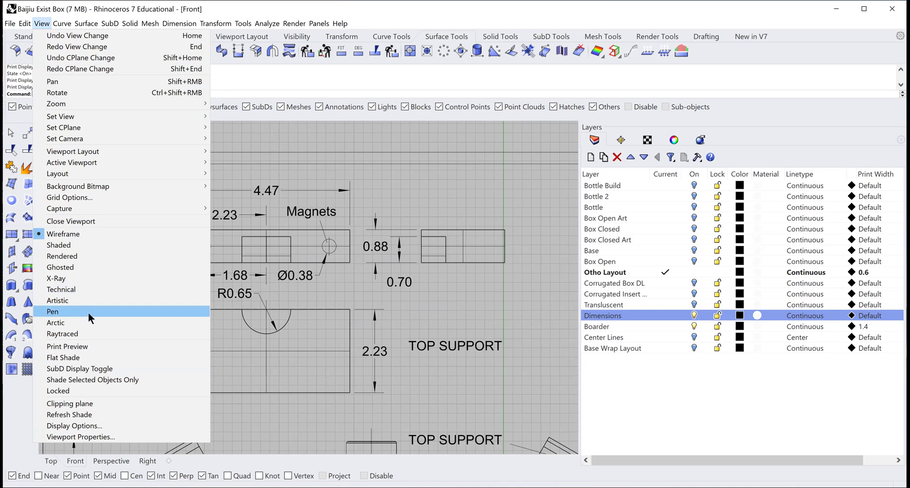
left_click(66, 346)
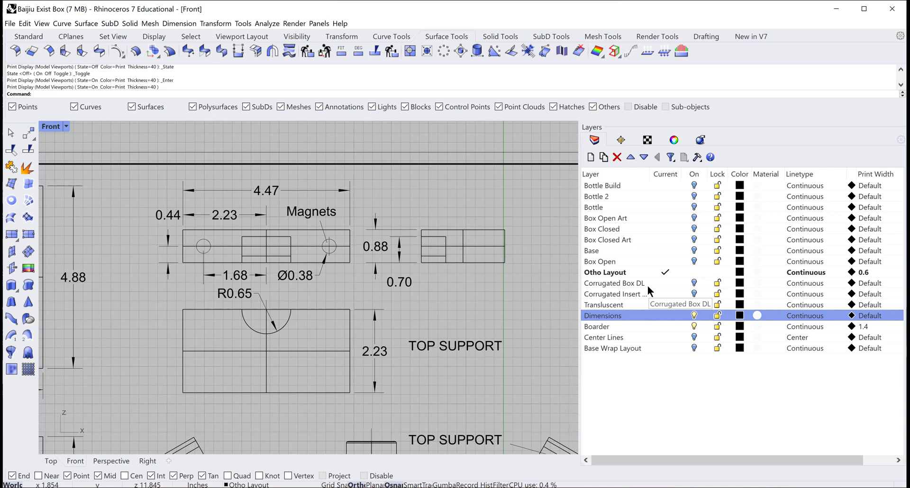
left_click(694, 315)
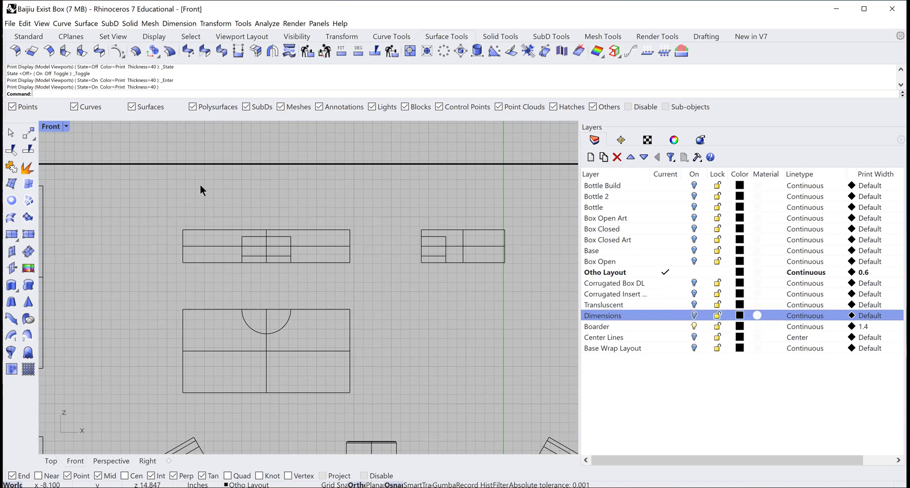
Open the Inch Decimal annotation style for editing and examine its Font and Dimensions settings.
left_click(179, 24)
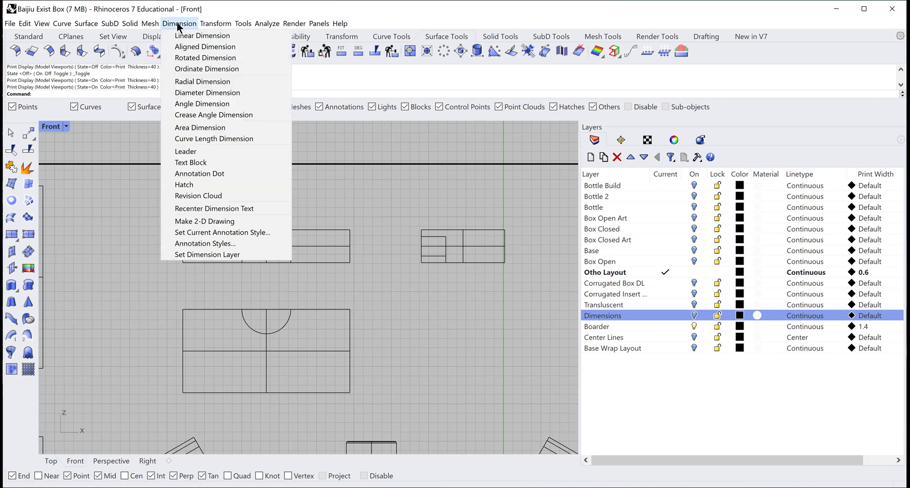
left_click(206, 247)
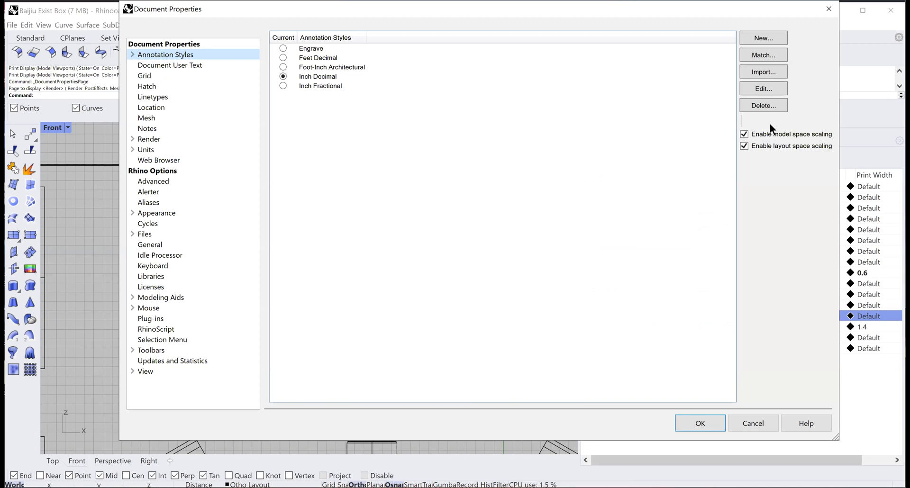
left_click(767, 91)
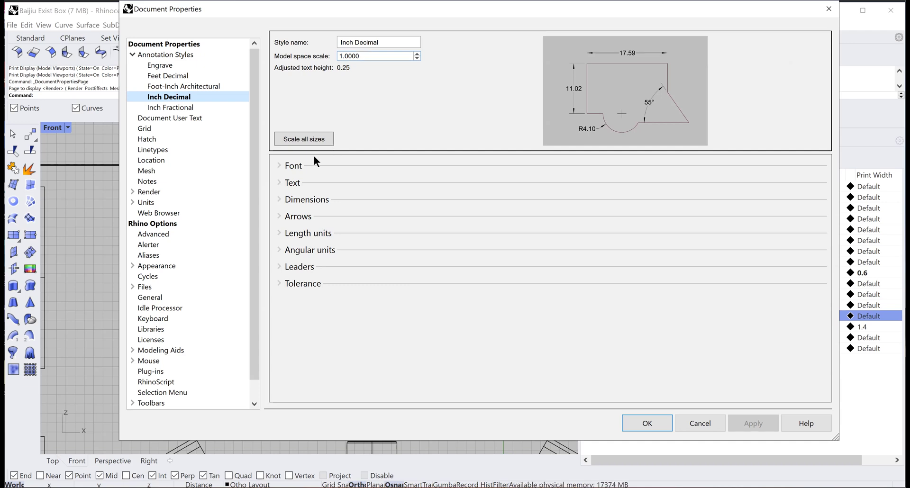
left_click(289, 165)
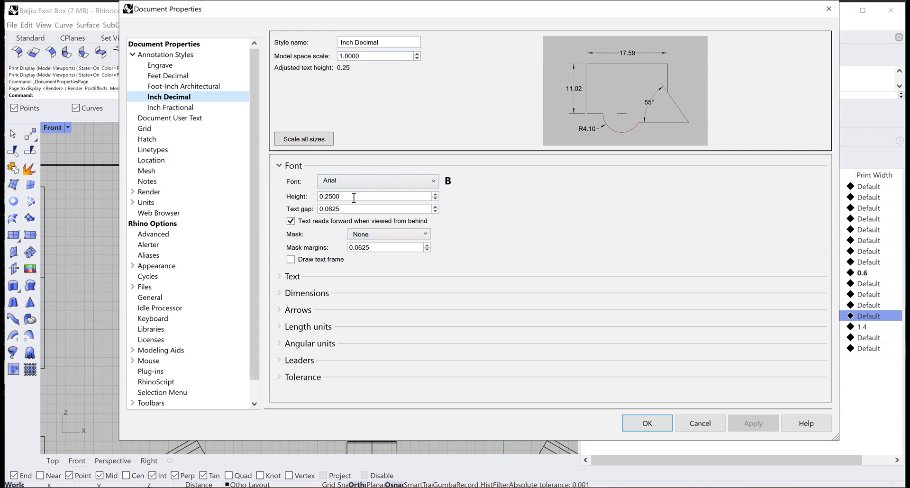
left_click(307, 292)
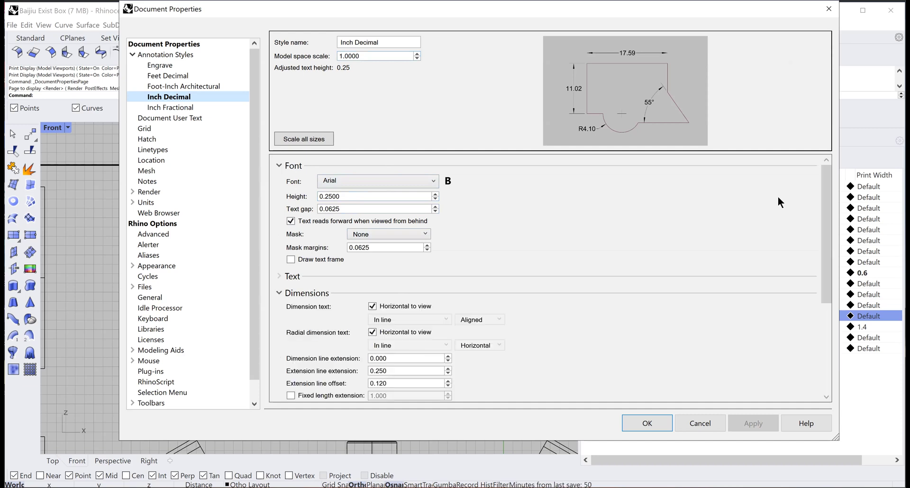
scroll(823, 199, "down", 2)
scroll(826, 198, "up", 2)
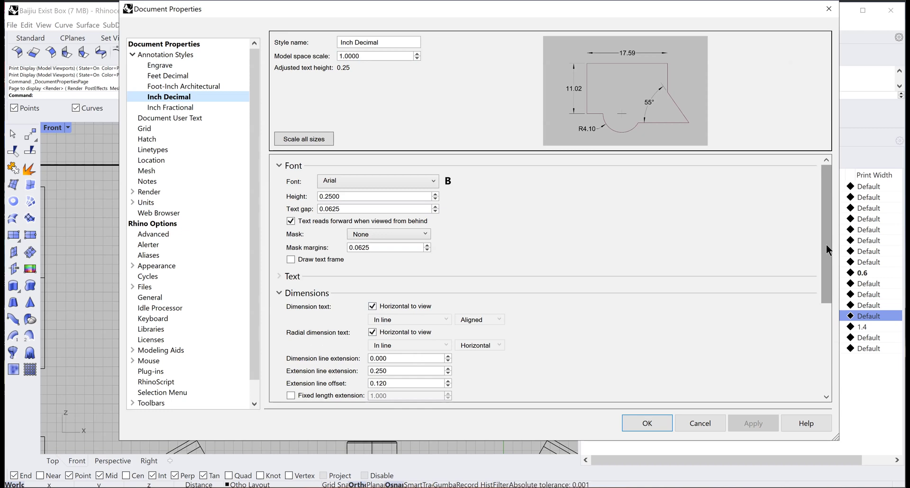
left_click_drag(826, 244, 824, 287)
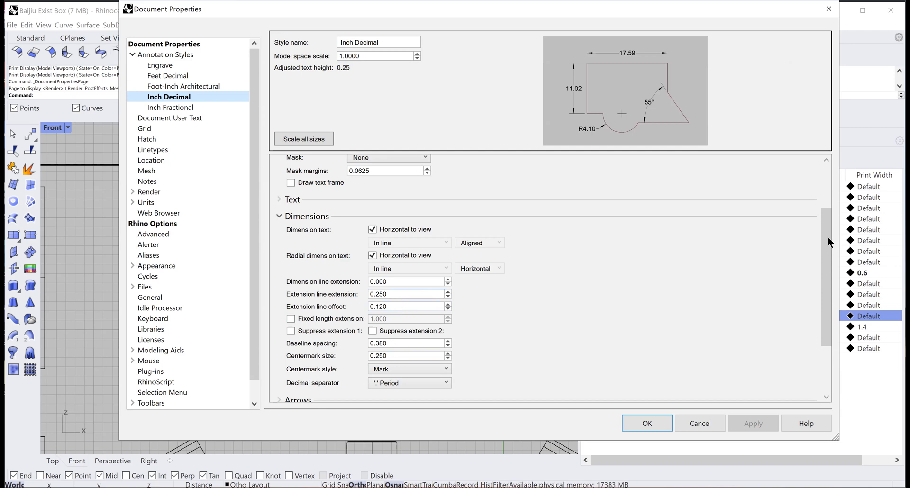
left_click_drag(827, 236, 824, 280)
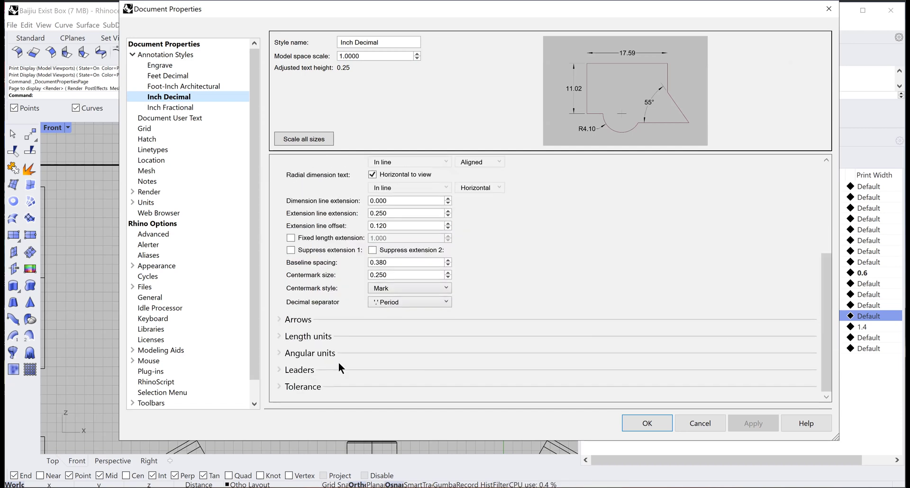
Examine the arrowhead types, arrow size and leader arrow settings of the Inch Decimal style, and close the document properties.
left_click(292, 320)
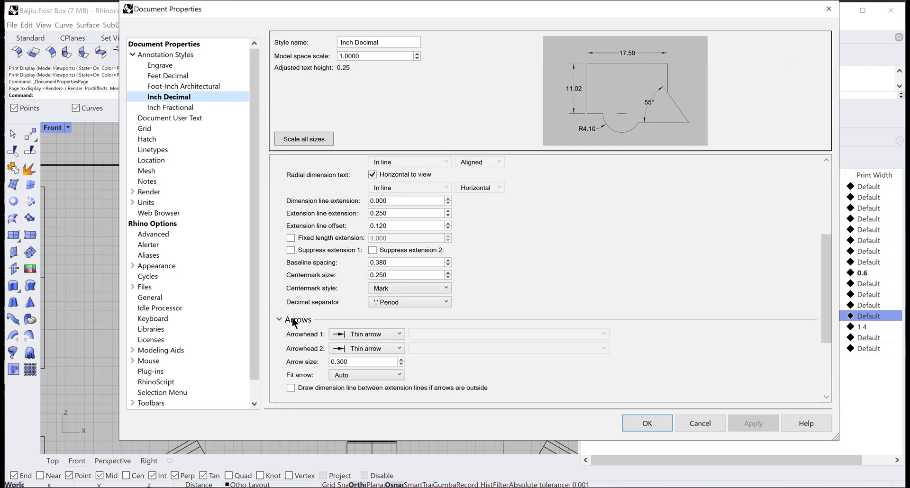
left_click(400, 334)
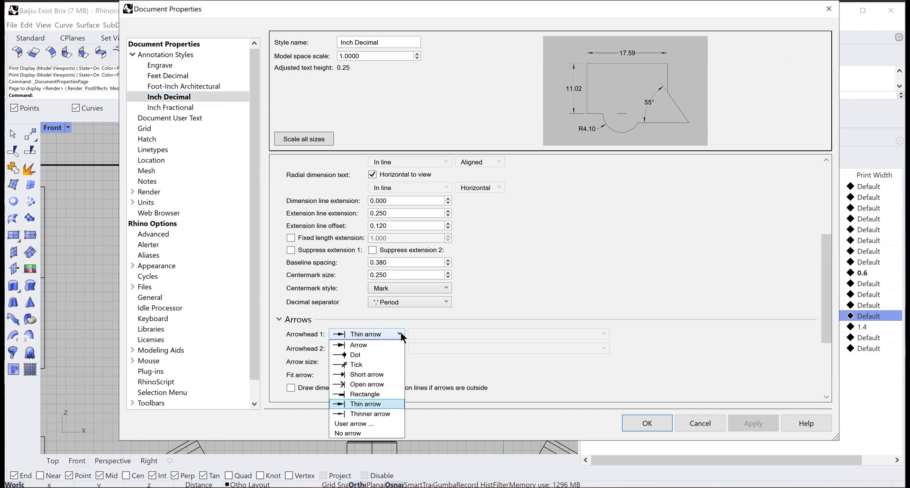
left_click(400, 333)
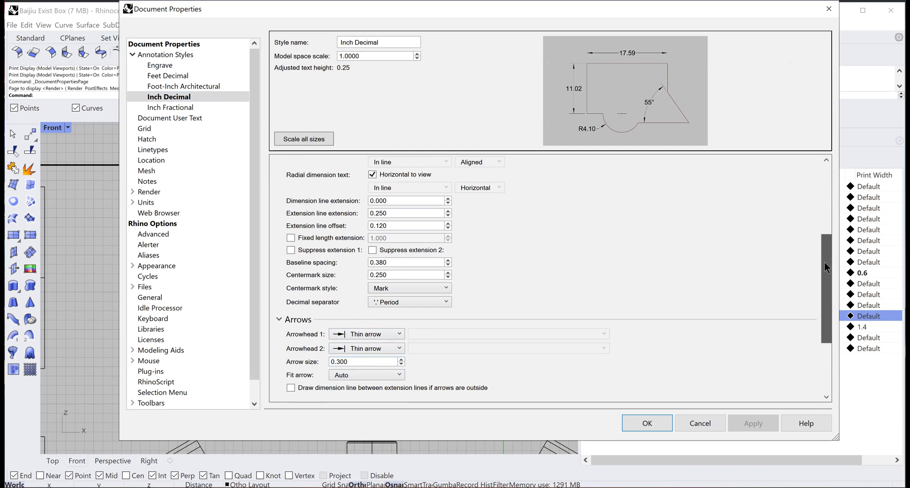
left_click_drag(825, 263, 826, 284)
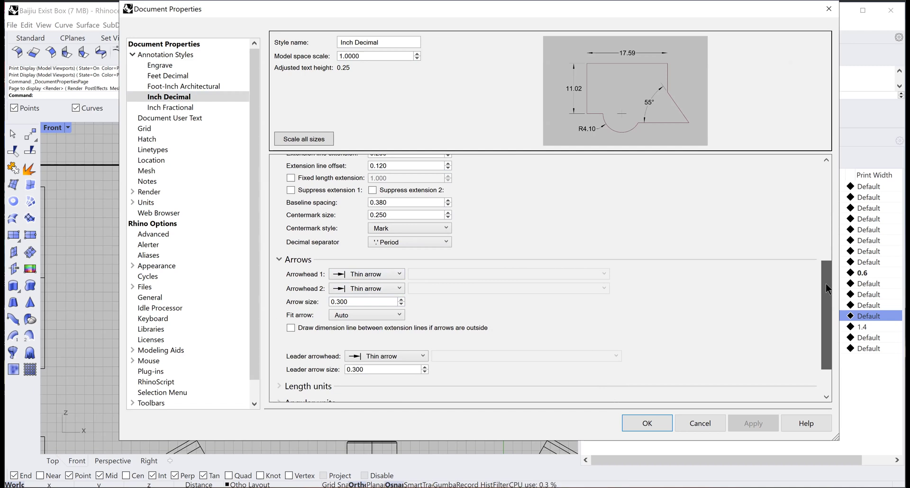
left_click_drag(826, 283, 823, 330)
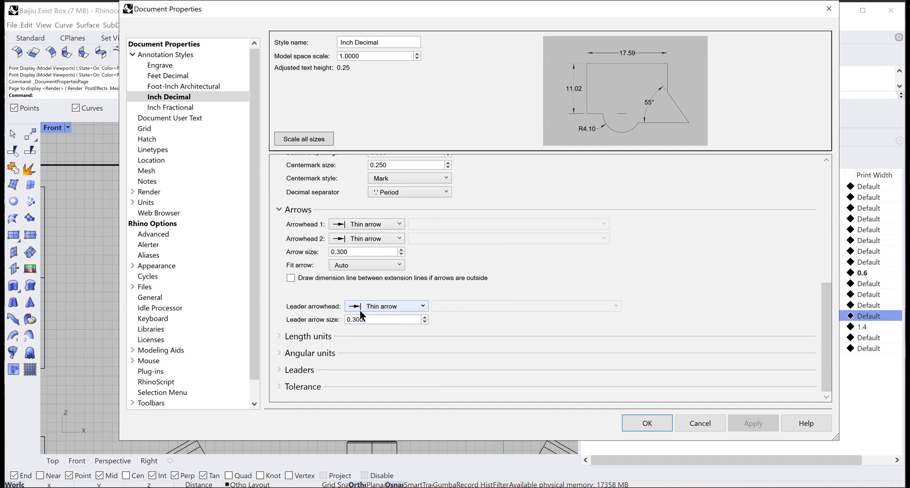
left_click(647, 423)
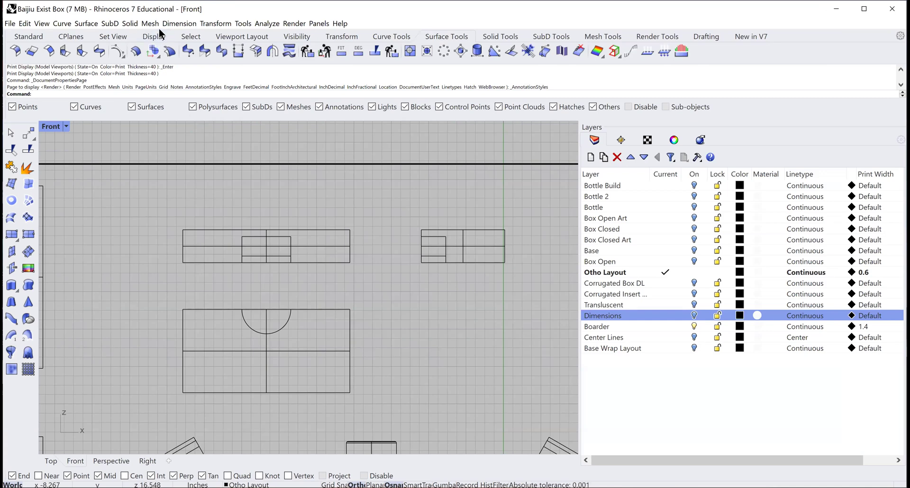
Add a horizontal linear dimension for the full width of the upper top-support view, placed above it.
left_click(703, 35)
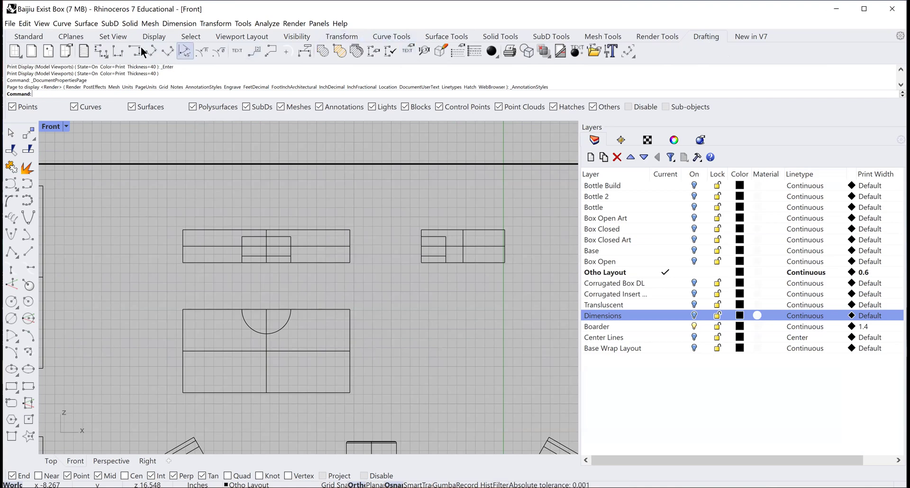
left_click(98, 47)
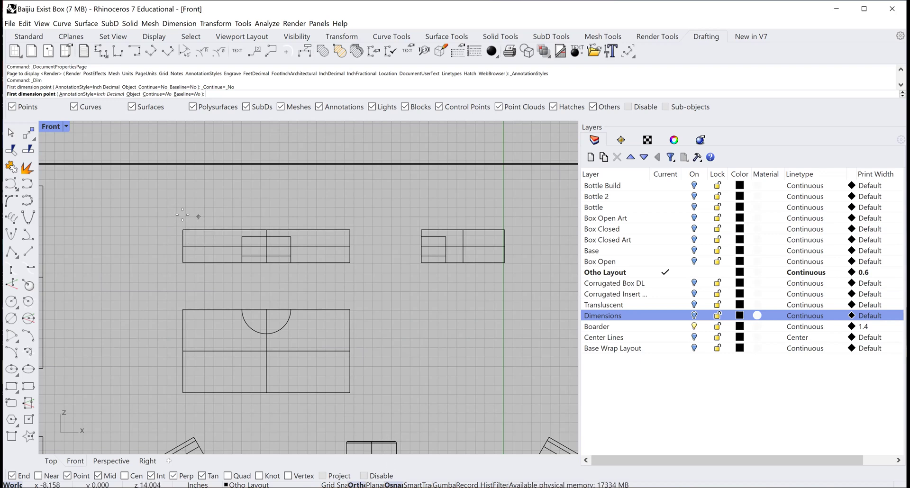
left_click(183, 230)
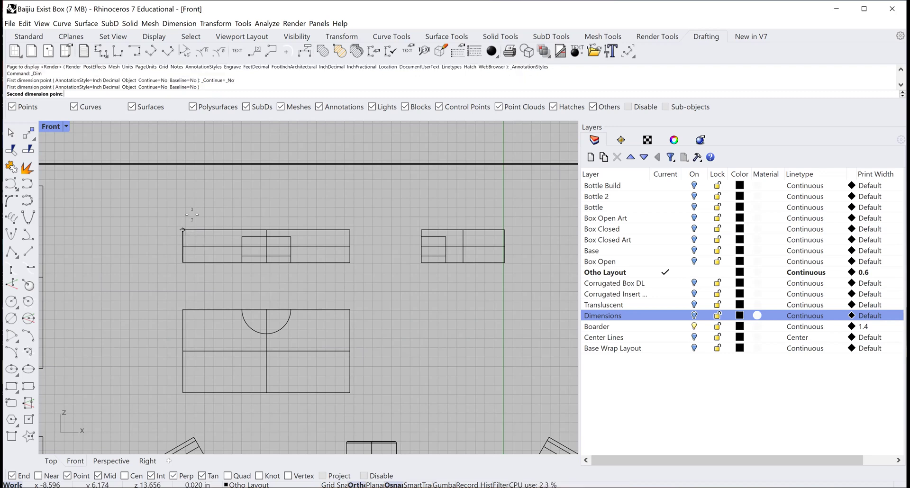
left_click(350, 230)
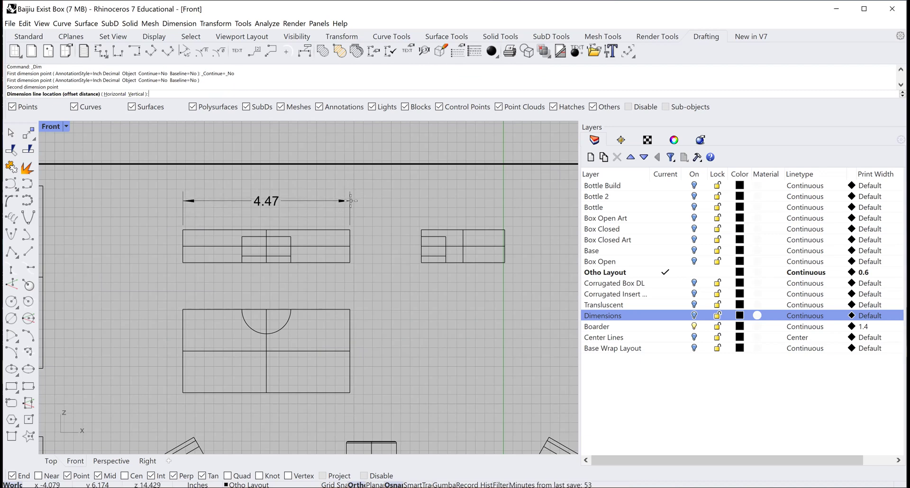
left_click(351, 200)
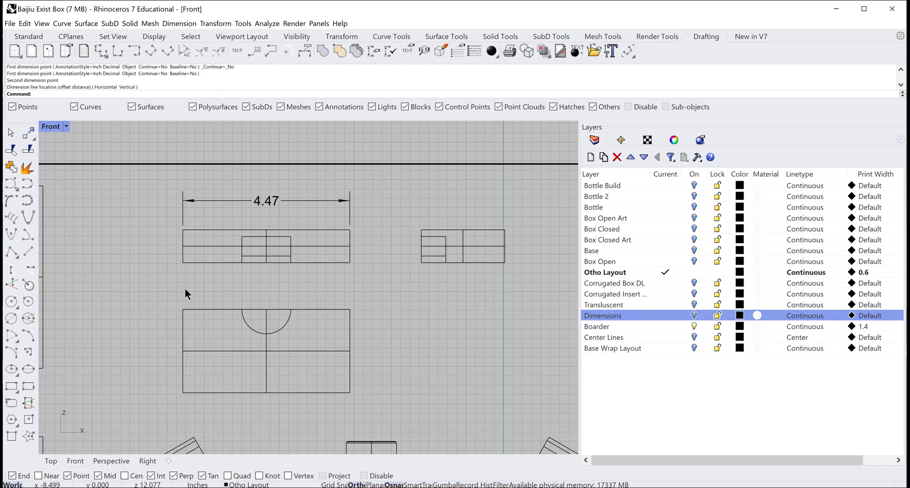
Add a vertical linear dimension for the height of the lower top-support view, placed to its left.
left_click(101, 50)
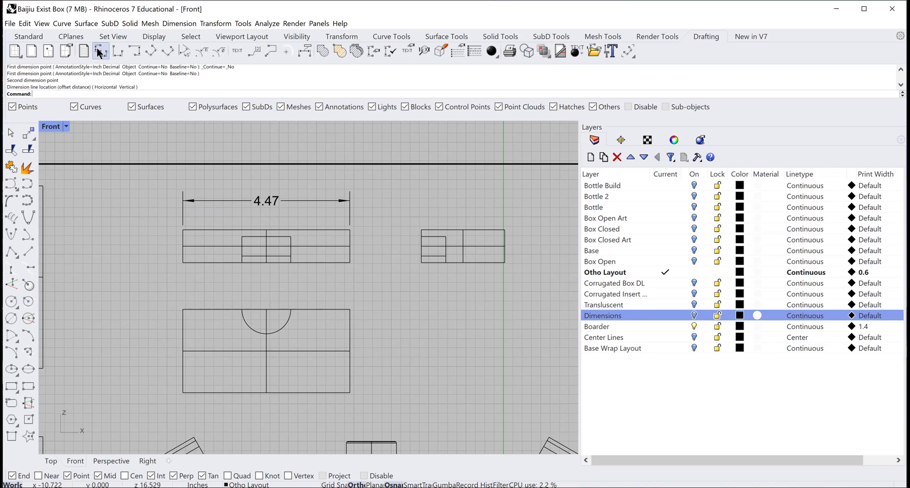
left_click(183, 310)
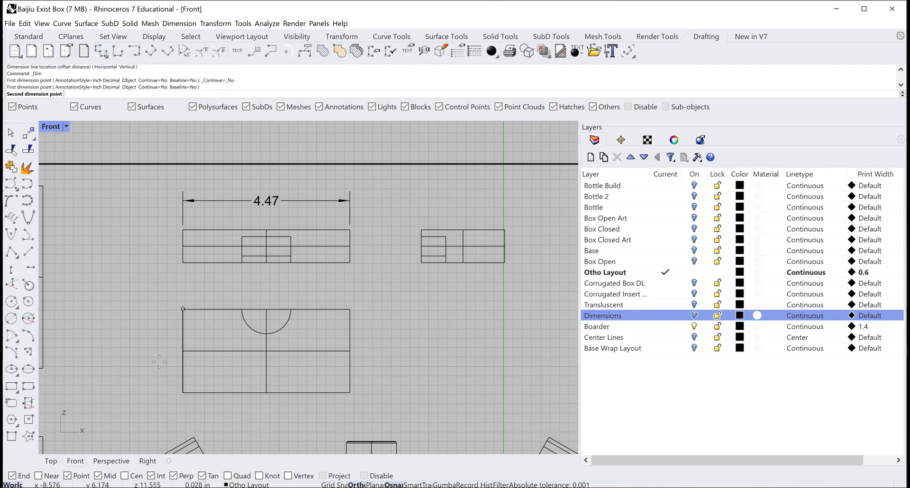
left_click(184, 394)
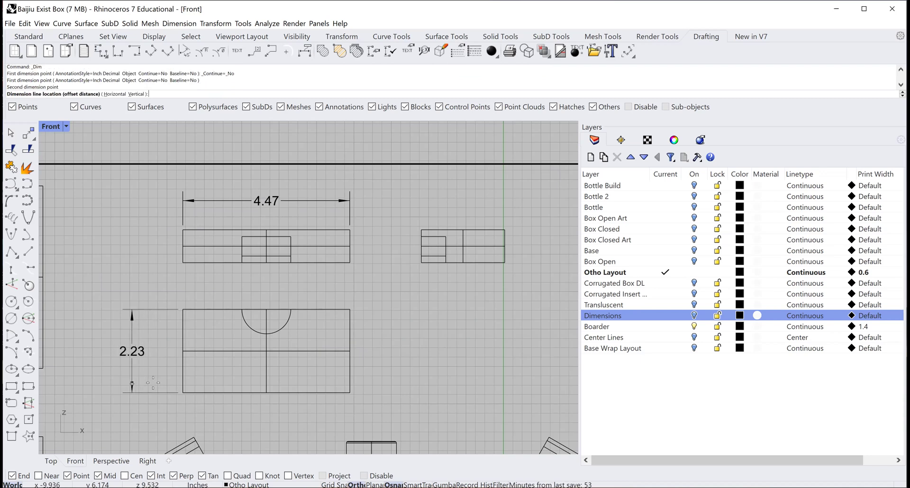
left_click(150, 301)
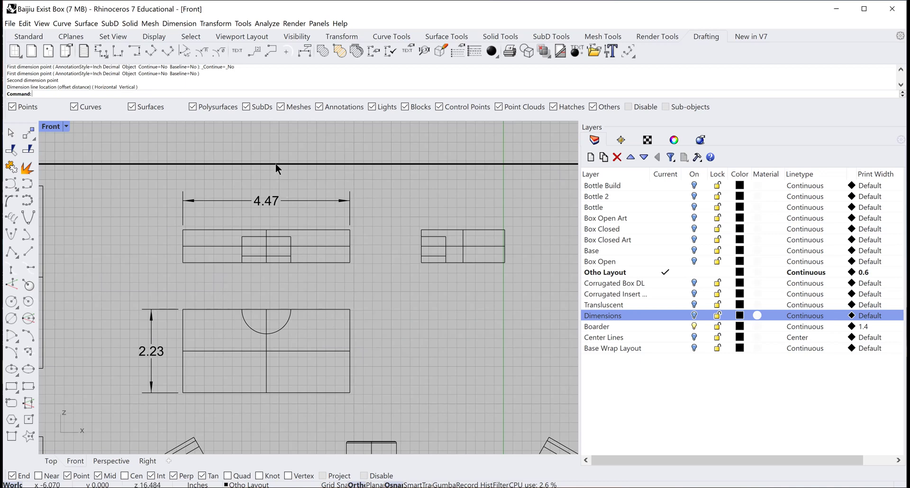
Add a radial dimension to the semicircular notch of the top support, with its text above and left of the notch.
left_click(199, 51)
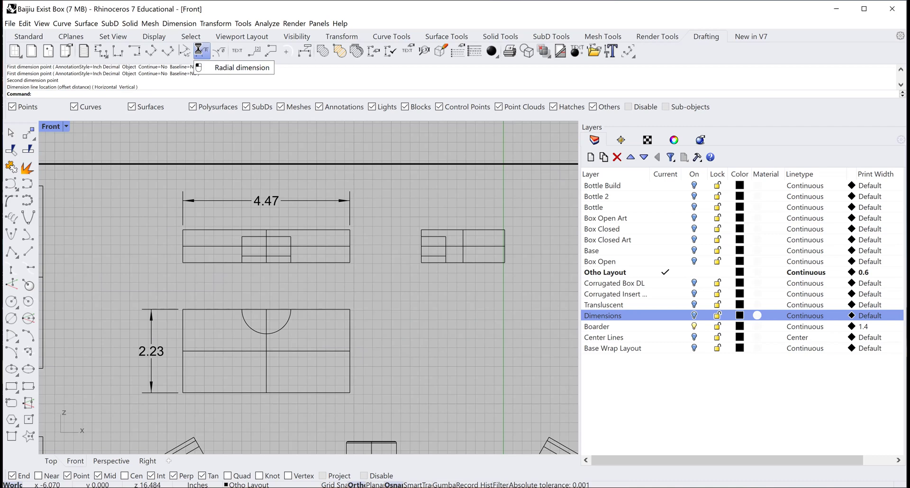
left_click(278, 328)
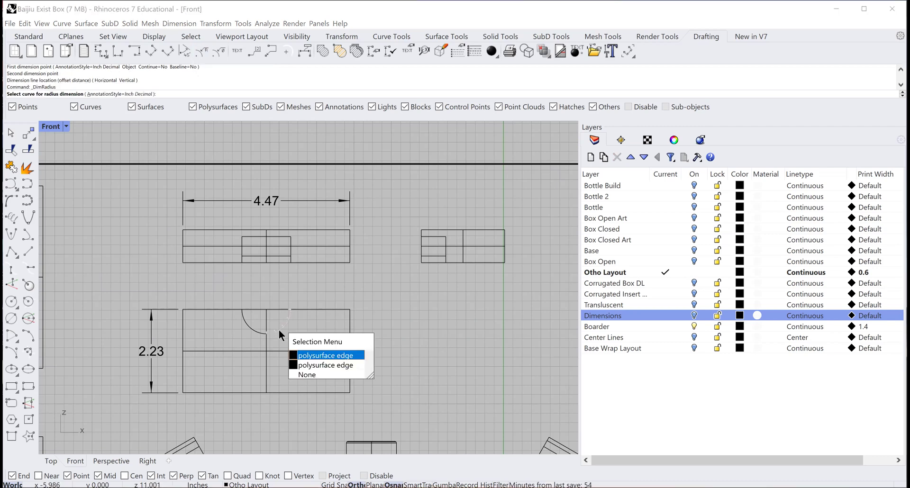
left_click(315, 365)
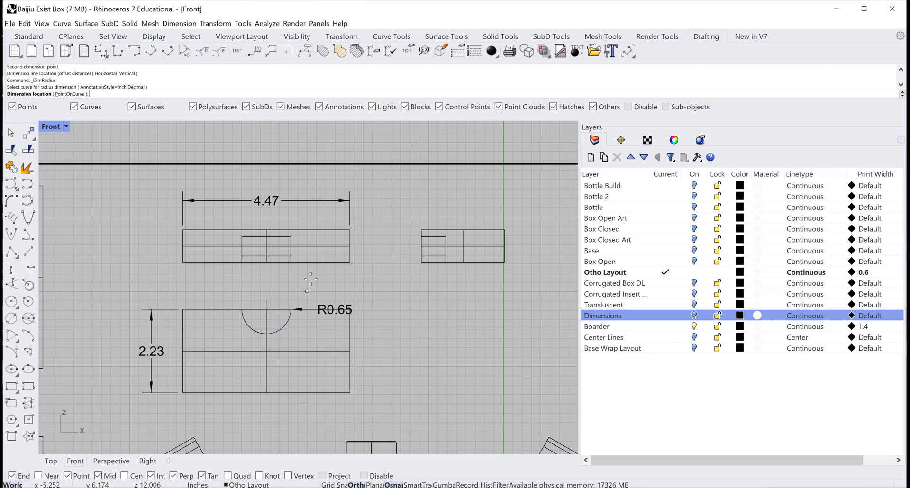
left_click(238, 286)
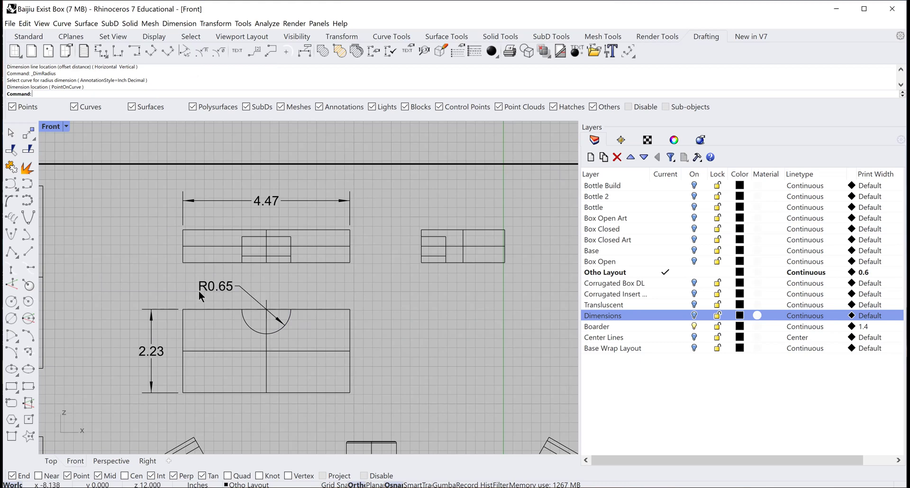
Try an angle dimension between the left slanted notch edge and left vertical edge of the V-notched support, and undo it.
scroll(375, 360, "up", 1)
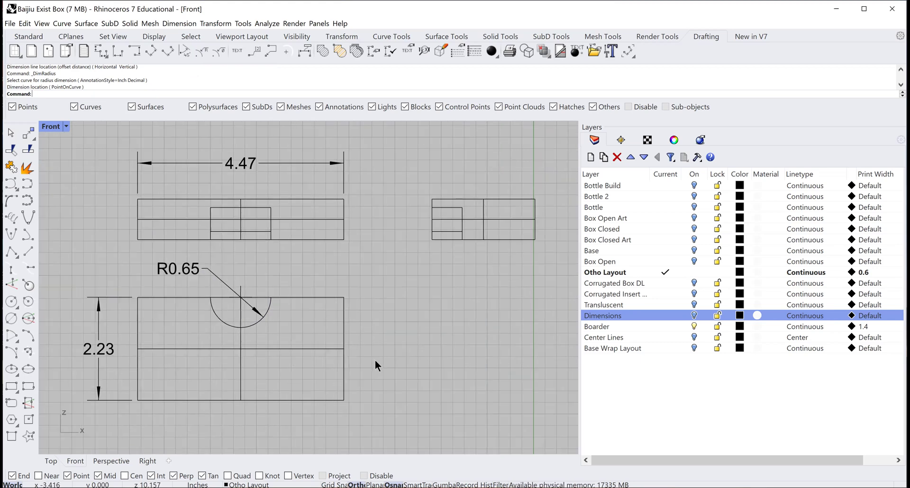
scroll(375, 366, "down", 2)
scroll(377, 361, "down", 1)
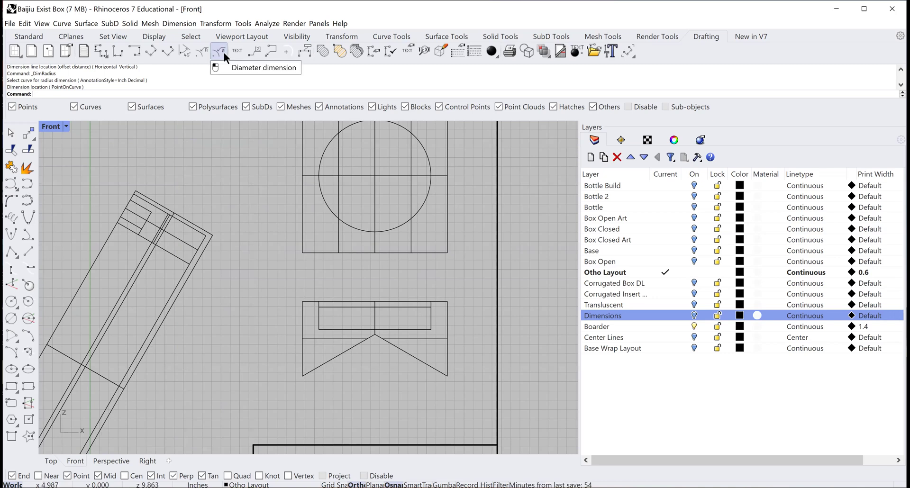
left_click(184, 52)
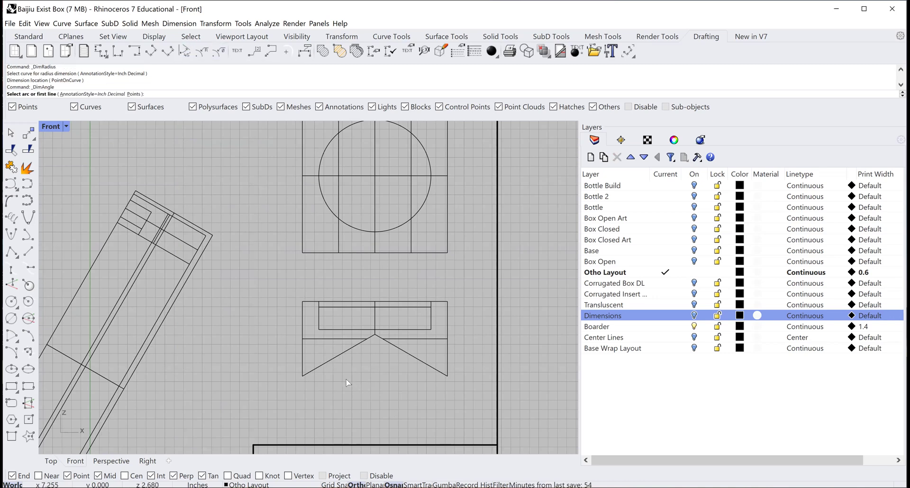
left_click(331, 359)
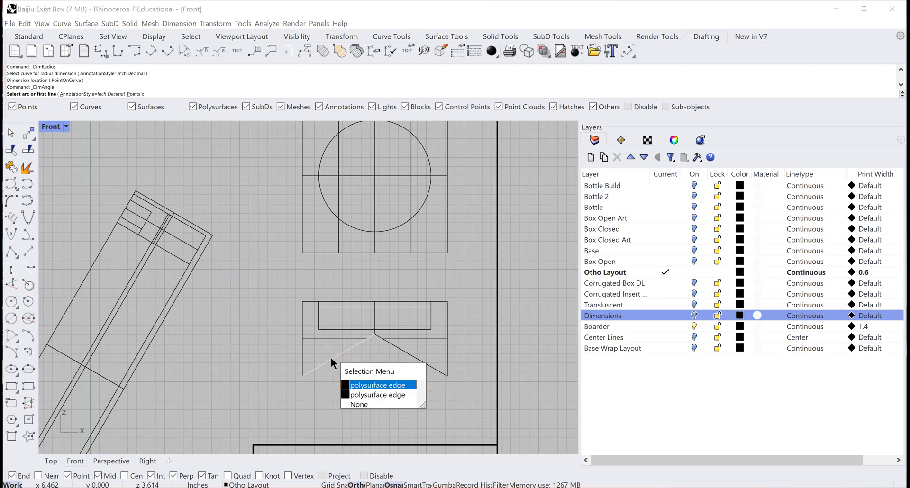
left_click(372, 394)
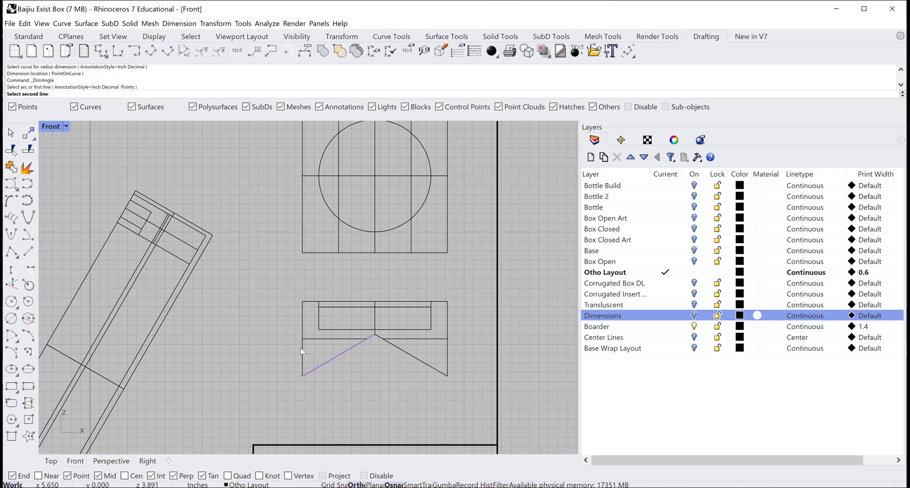
left_click(302, 352)
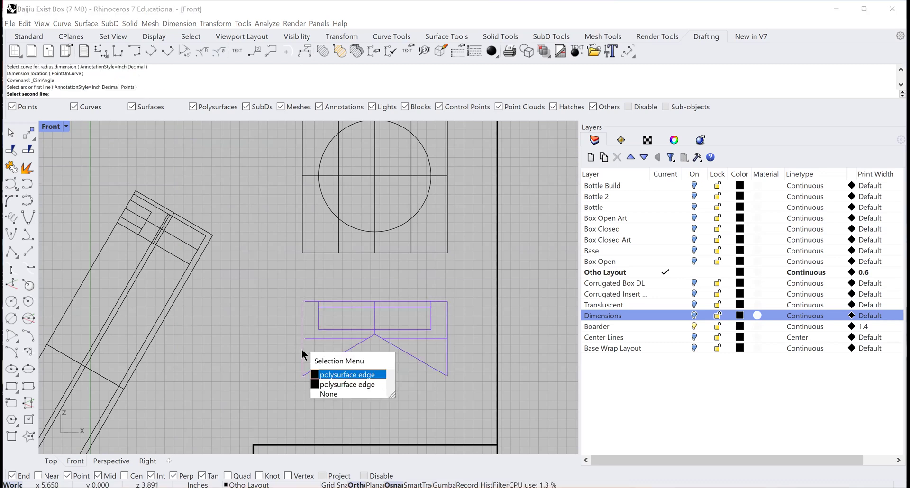
left_click(340, 375)
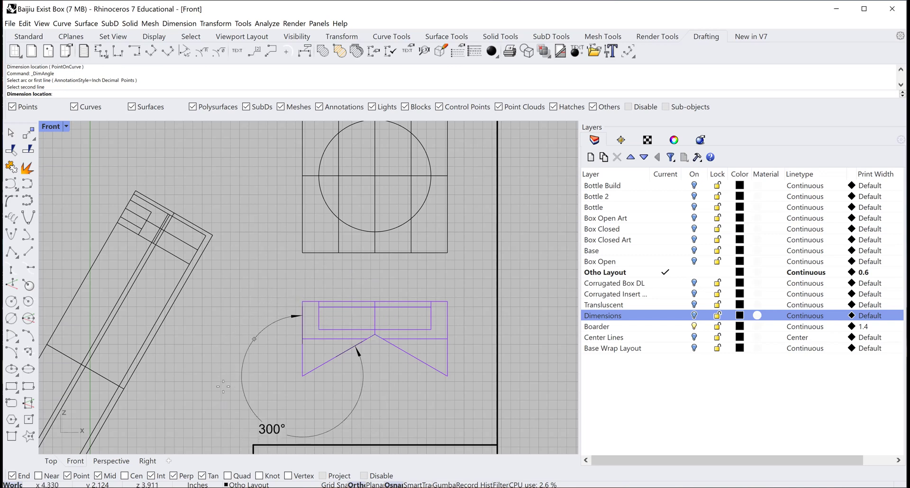
left_click(229, 372)
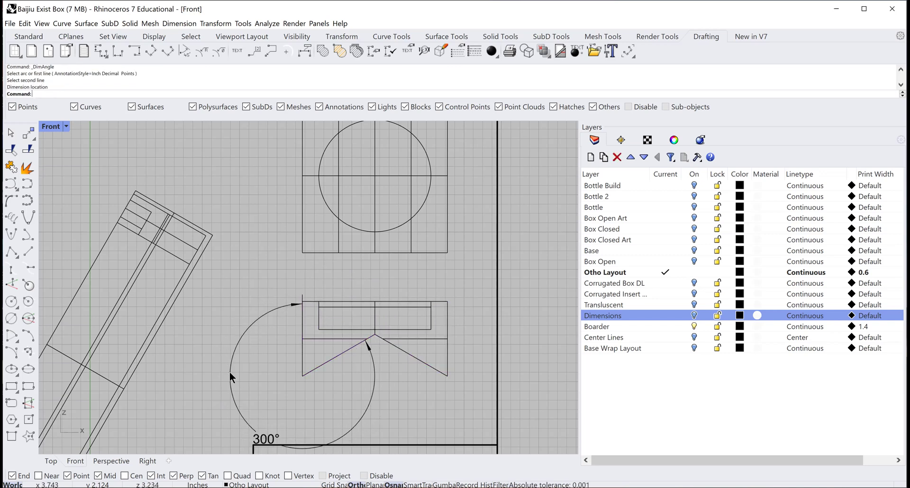
left_click(24, 24)
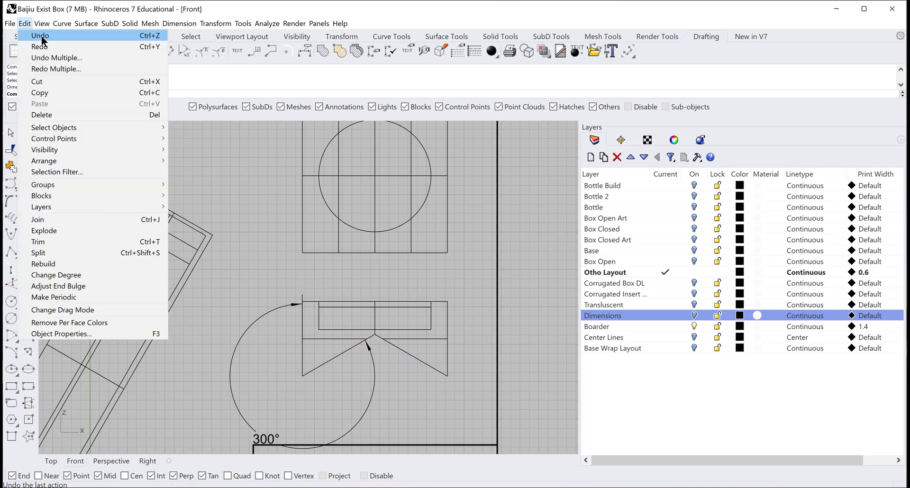
left_click(41, 36)
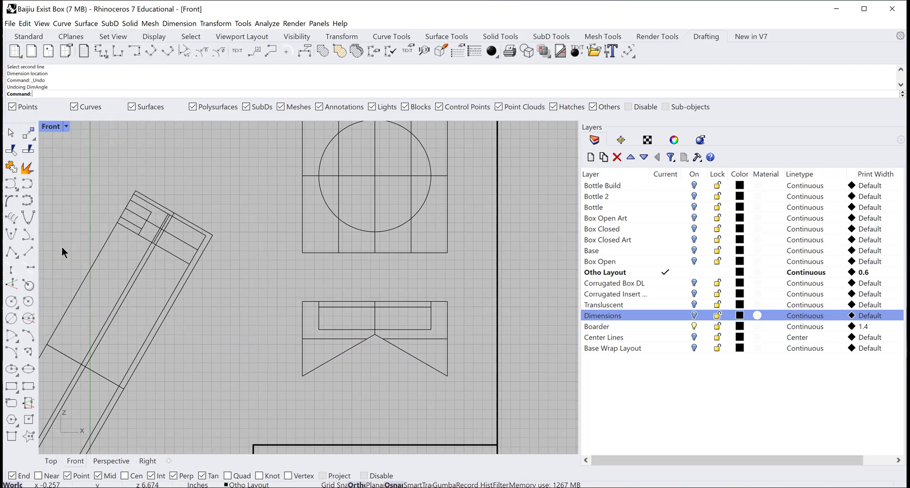
Draw a vertical line straight down from the lower-left corner of the V-notched support.
left_click(28, 251)
left_click(303, 376)
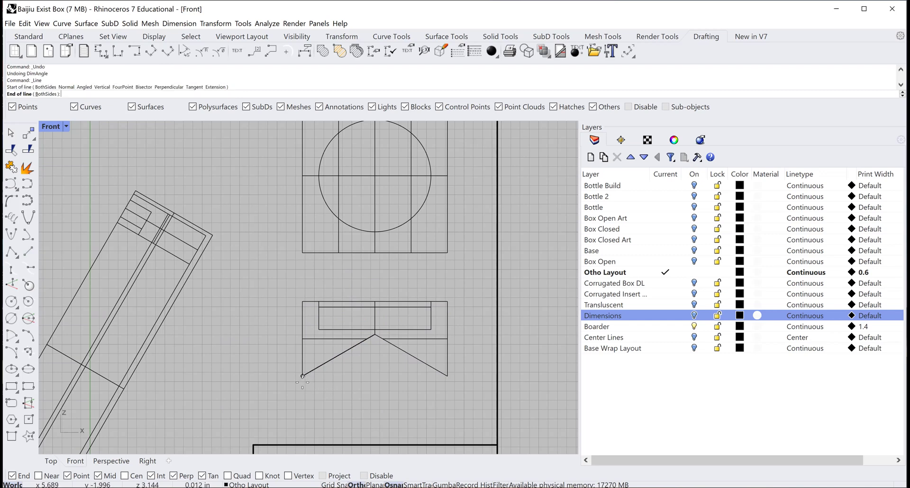
left_click(302, 424)
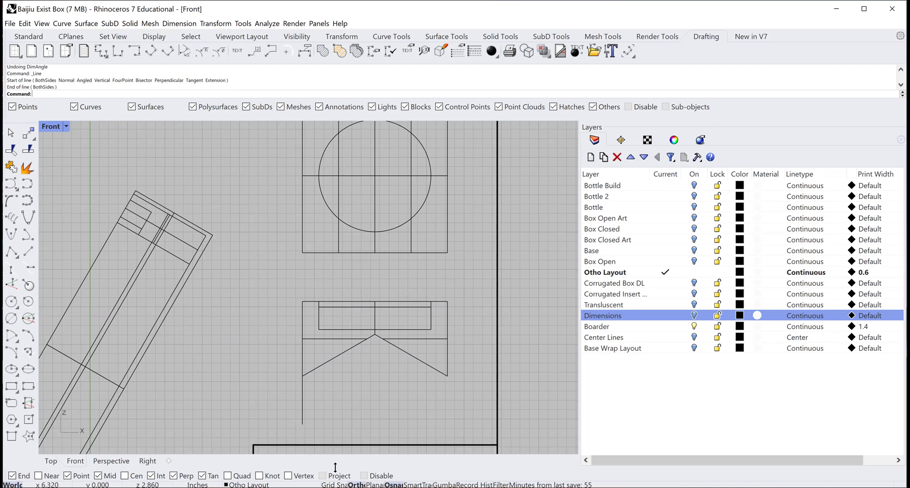
Turn Ortho off and draw a line along the left slanted notch edge, from the support's lower-left corner to the notch apex.
left_click(356, 486)
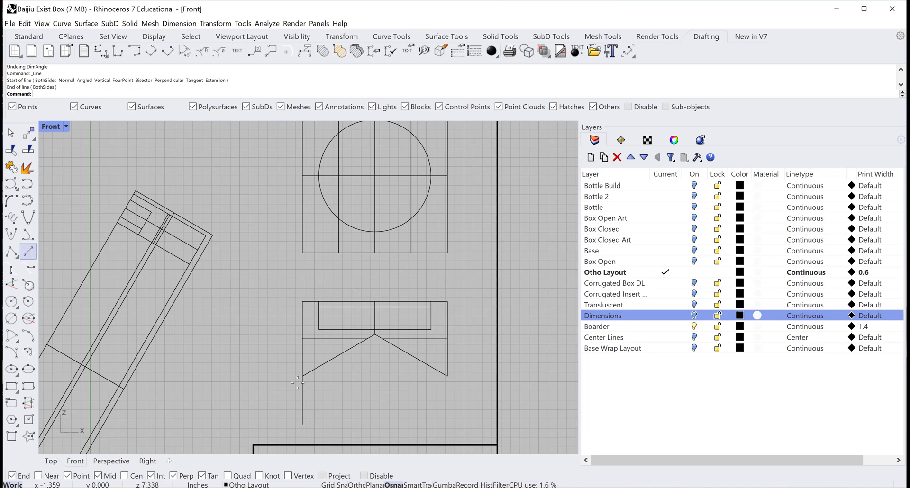
left_click(28, 251)
left_click(303, 377)
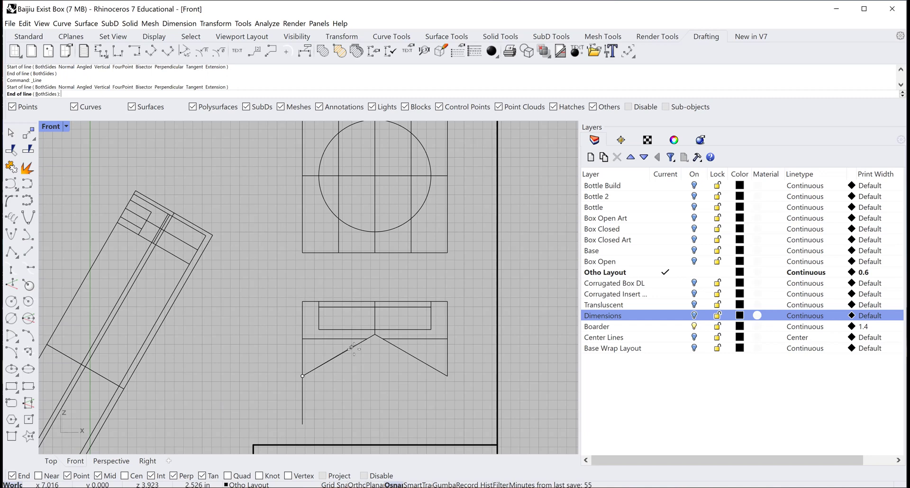
left_click(374, 335)
Try to move the slanted line's upper end point away from the notch apex, undo the move and clear the selection.
left_click(11, 135)
left_click_drag(273, 318, 408, 384)
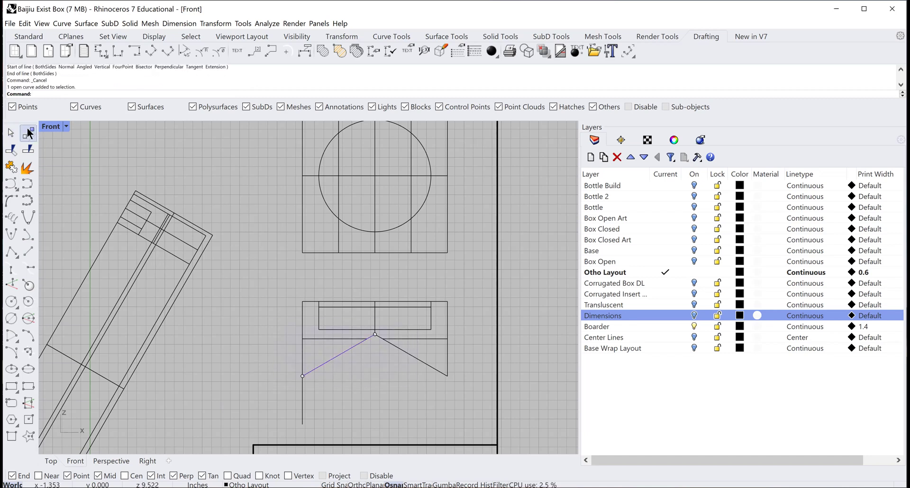
left_click(375, 334)
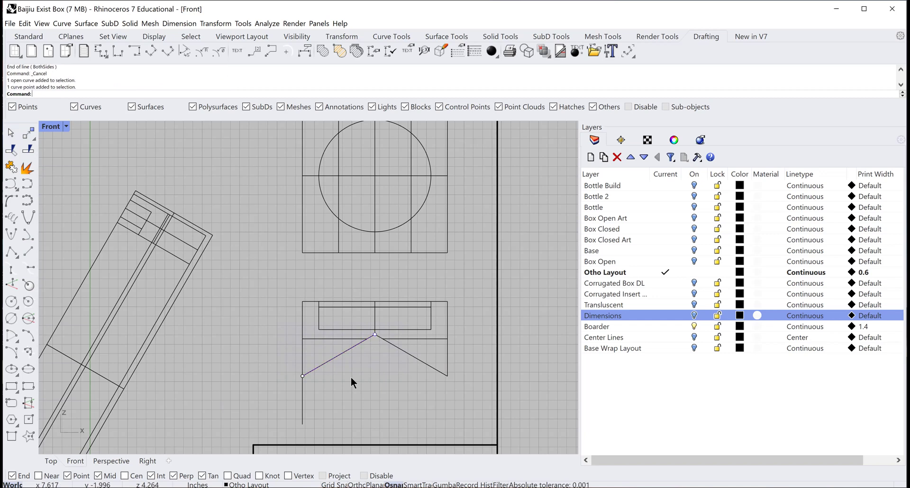
left_click(28, 135)
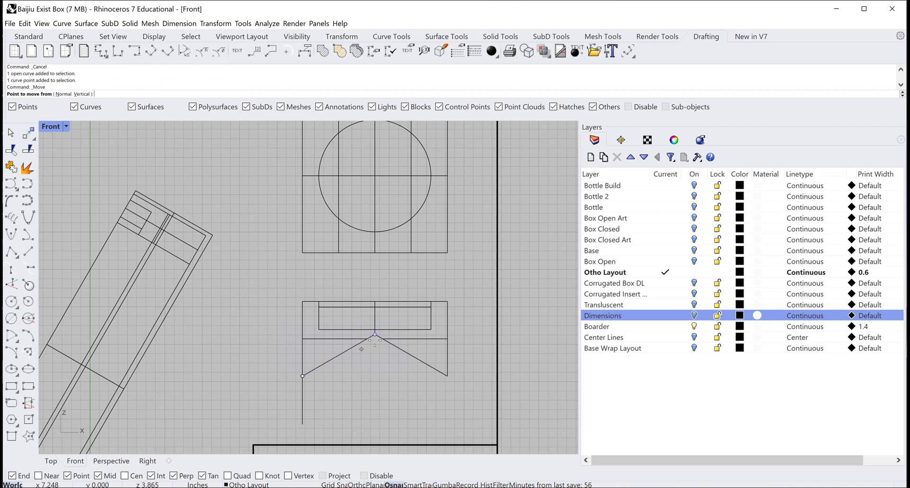
left_click(374, 334)
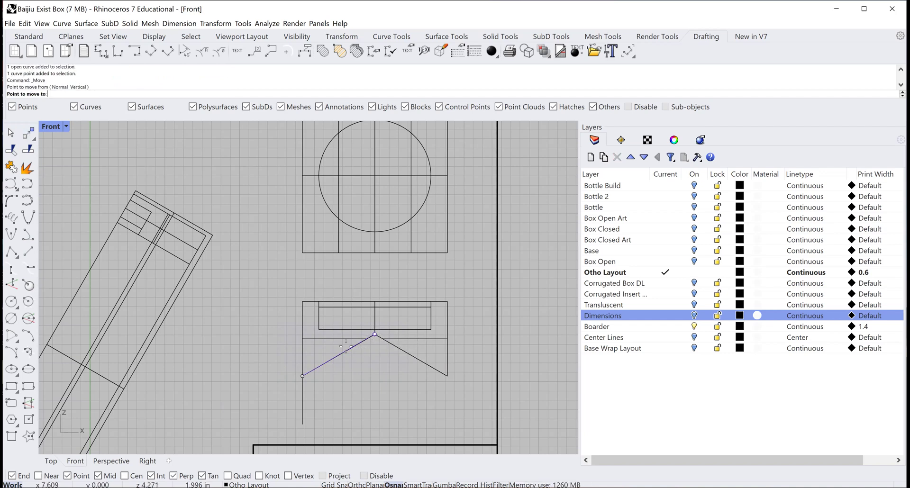
left_click(311, 349)
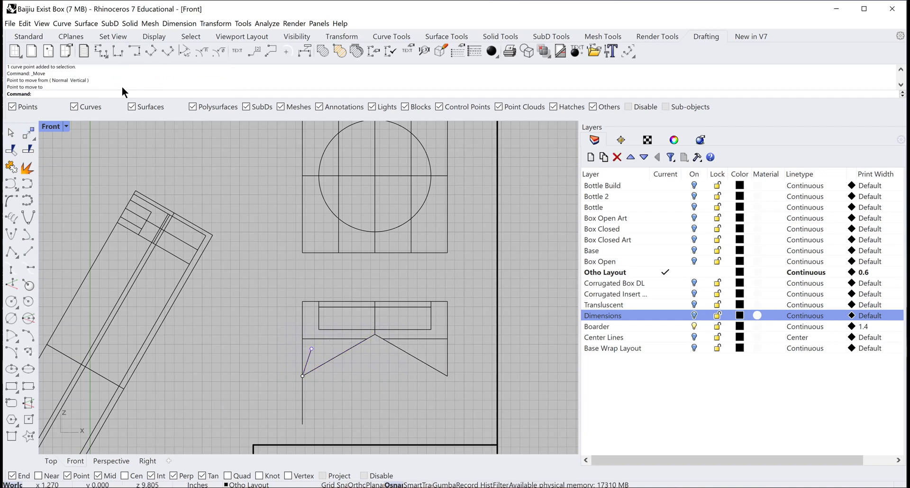
left_click(26, 25)
left_click(40, 36)
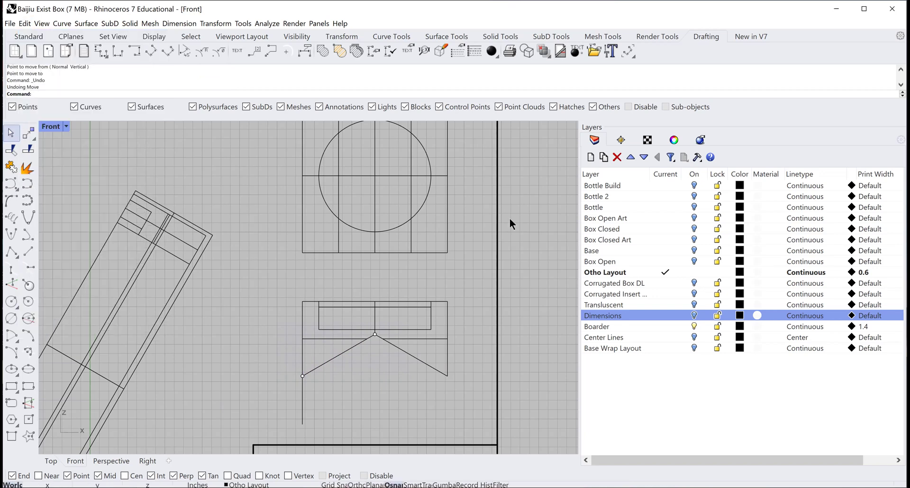
key("Escape")
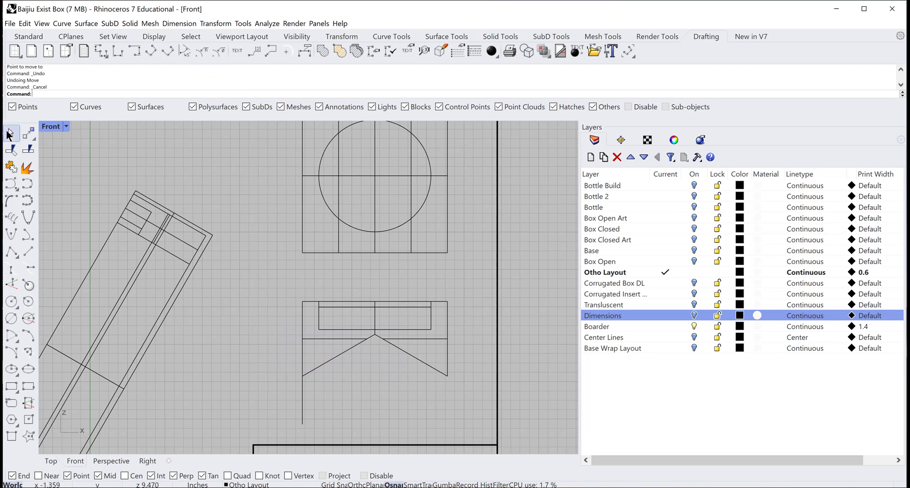
Move the slanted line so its upper end sits on the support's lower-left corner, extending the notch edge outward.
left_click(338, 354)
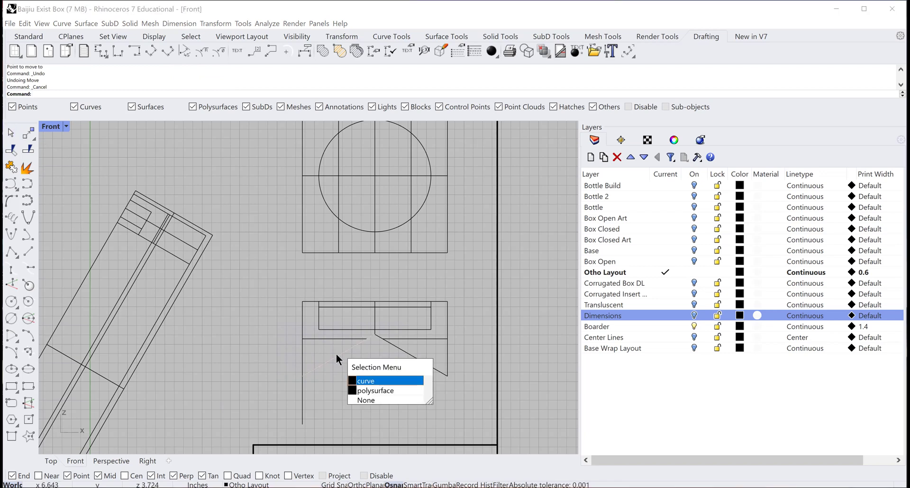
left_click(369, 379)
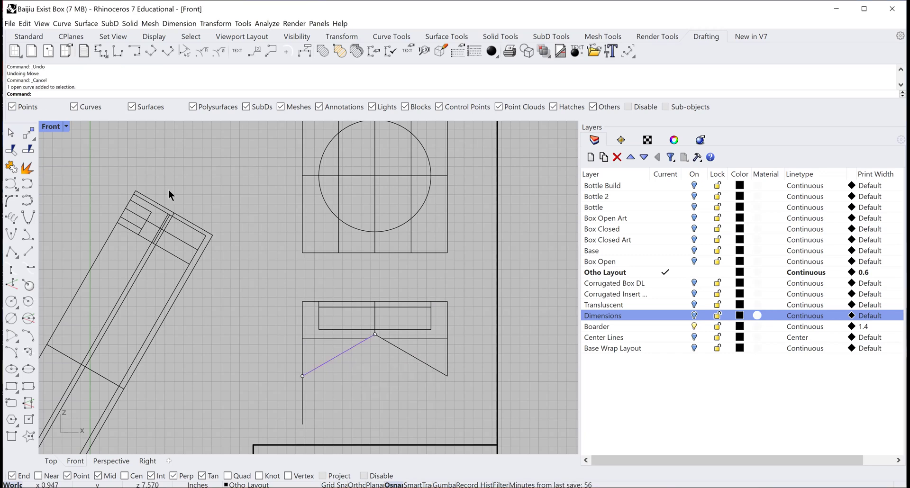
left_click(31, 132)
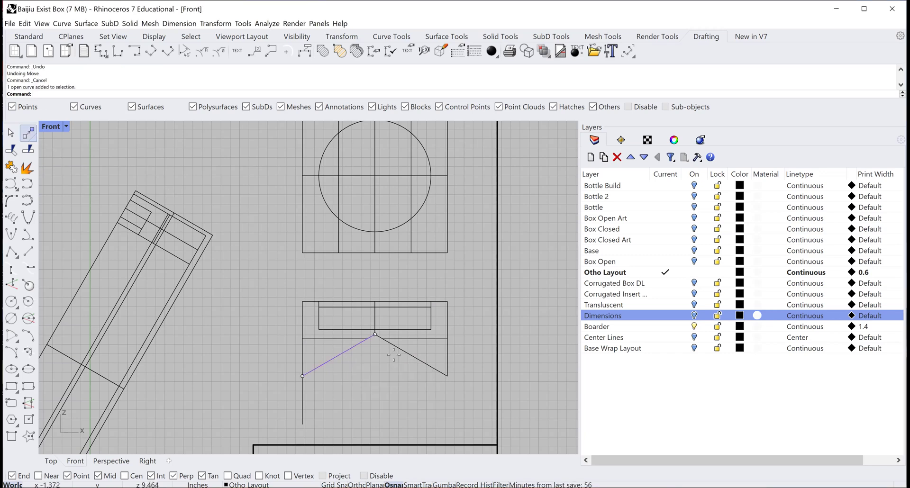
left_click(375, 334)
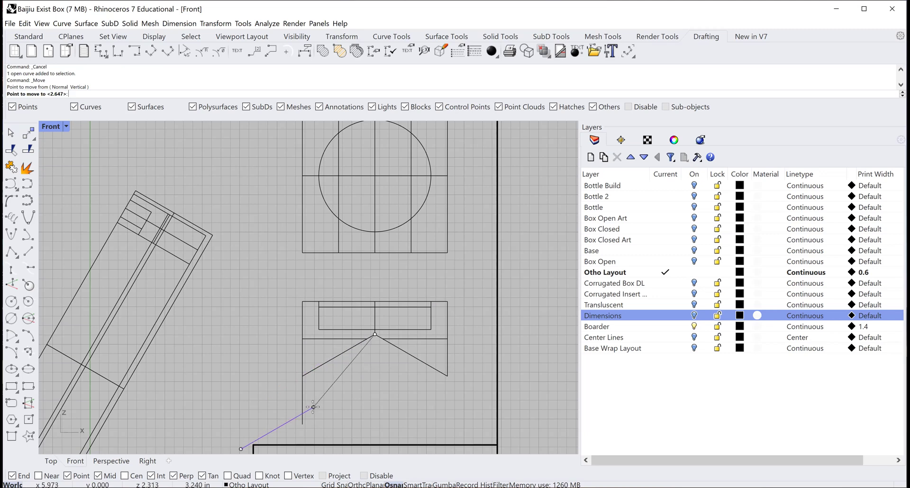
left_click(302, 376)
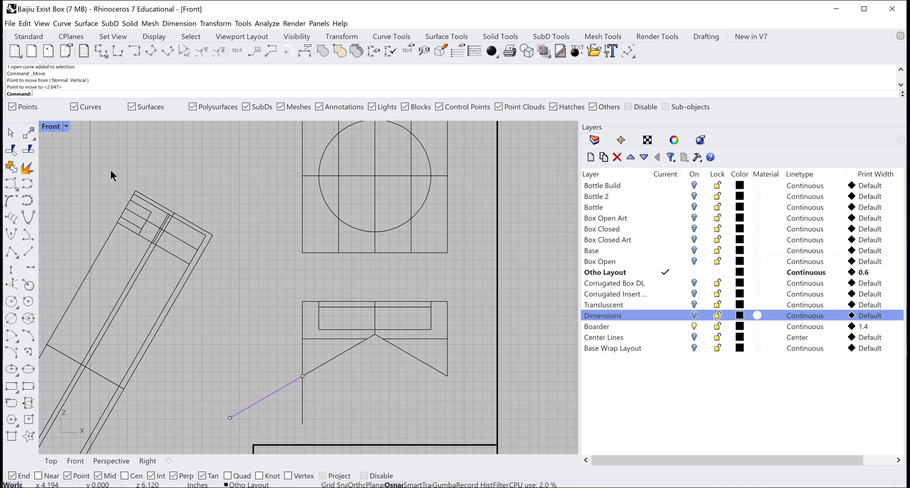
left_click(10, 134)
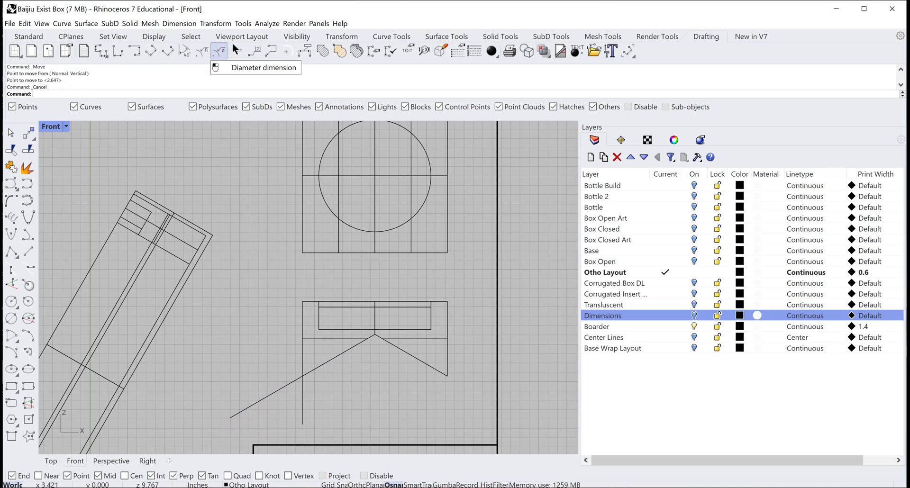
left_click(303, 407)
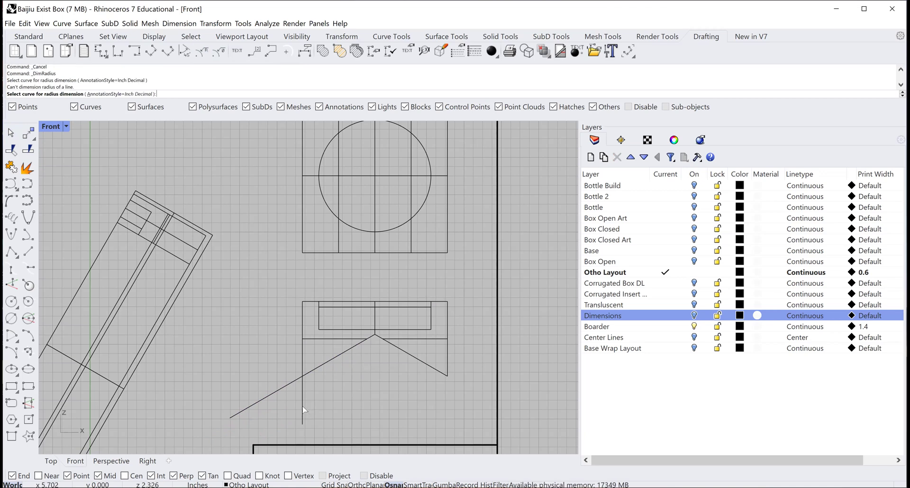
left_click(303, 411)
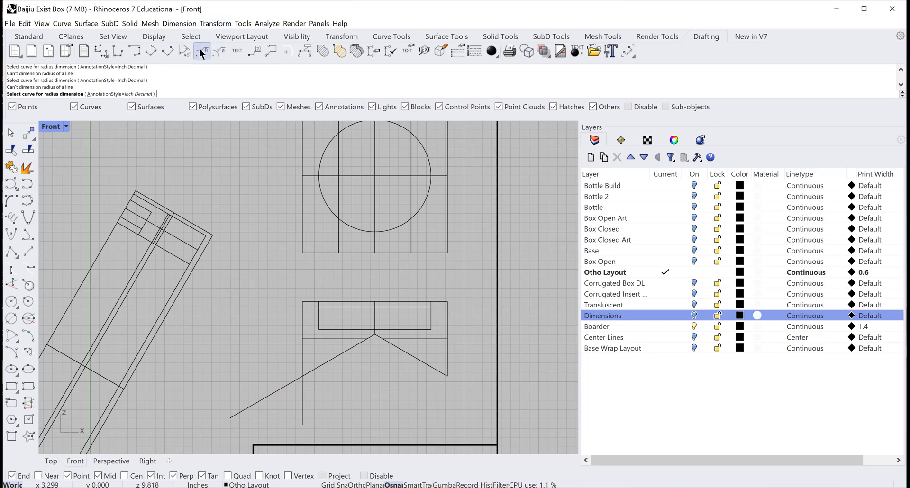
key("Escape")
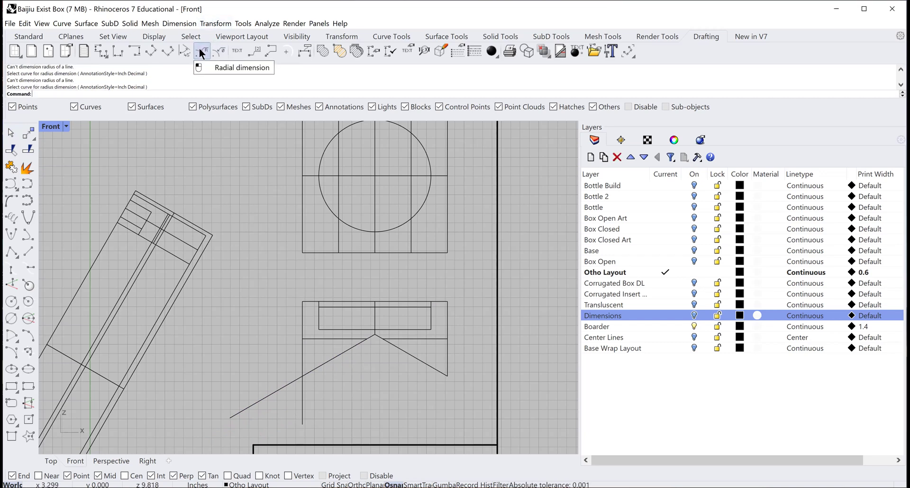
Select the slanted and vertical helper lines together and try to apply a radial dimension to them.
left_click(266, 394)
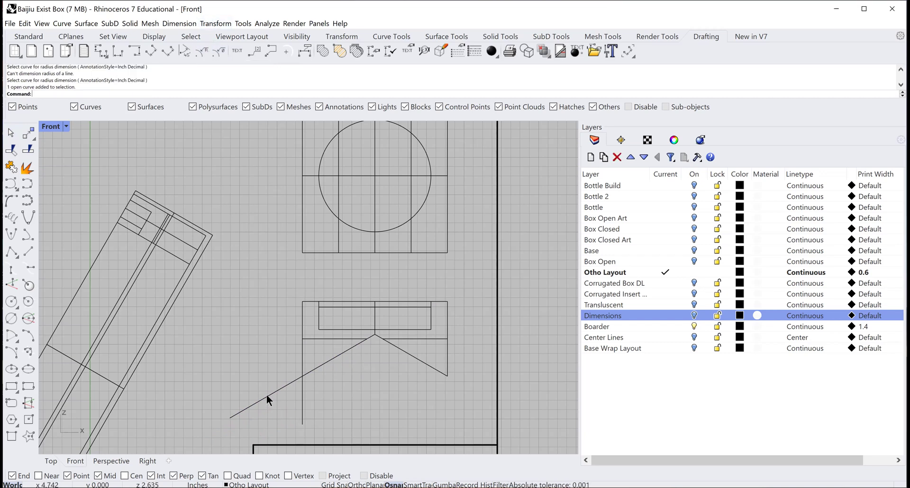
left_click(301, 415)
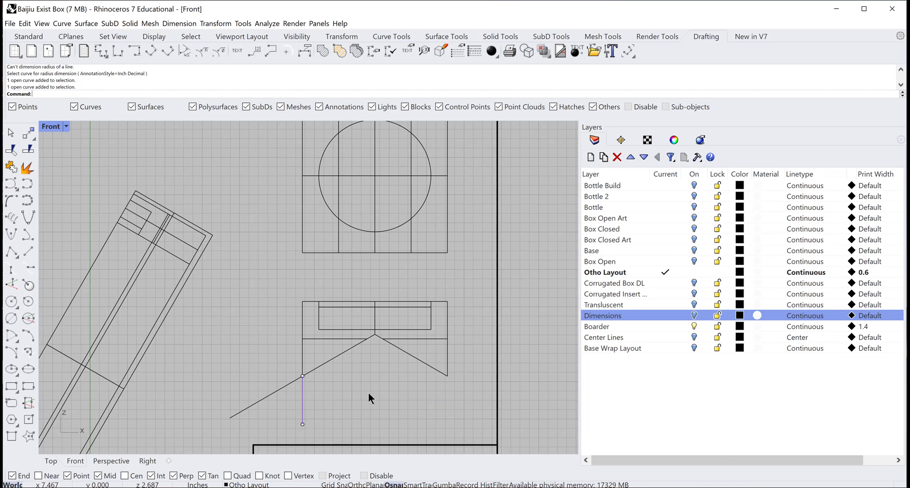
left_click(275, 390)
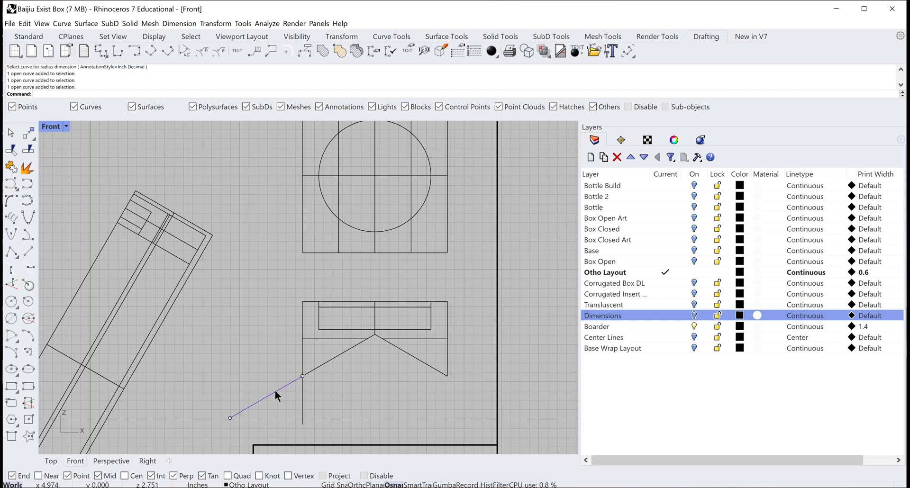
left_click(302, 398, "shift")
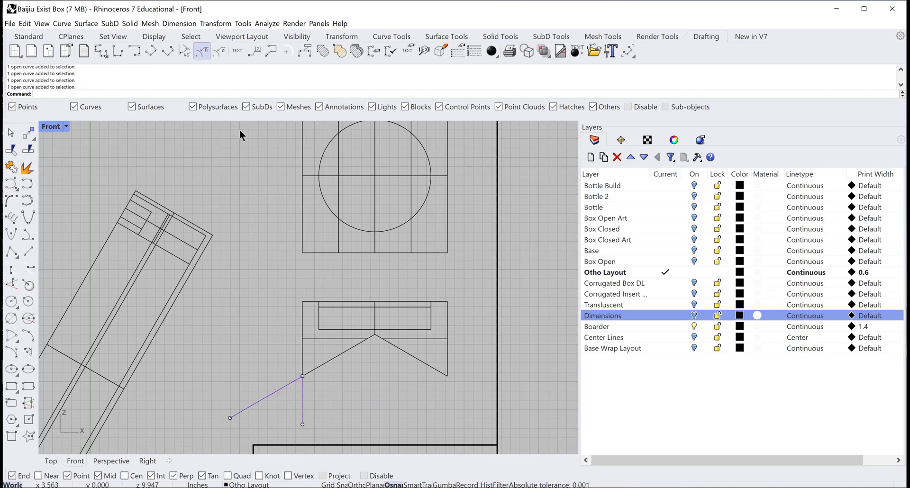
left_click(201, 53)
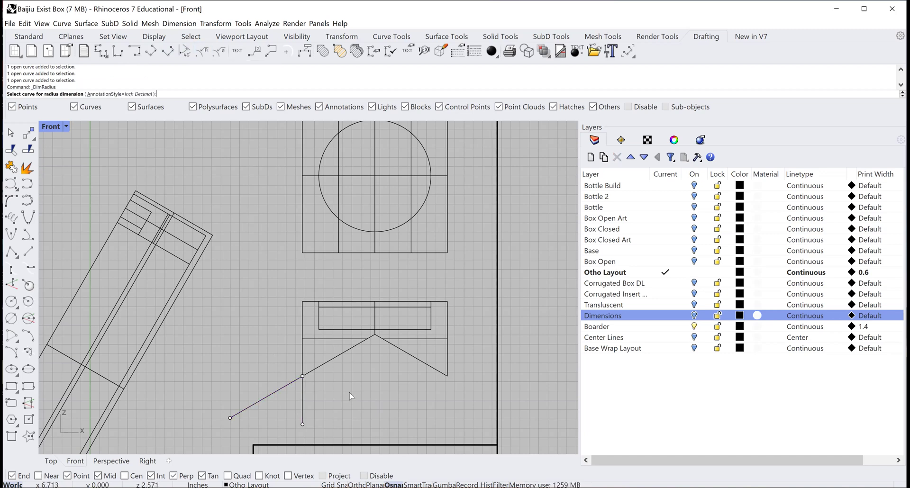
Switch to the Perspective view, pick the vertical and slanted helper lines individually as curves, and clear the selection.
left_click(111, 461)
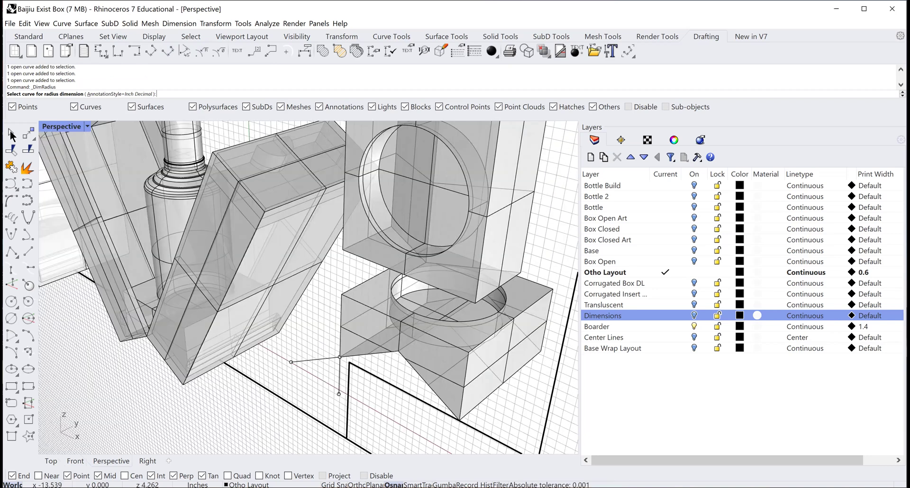
left_click(338, 379)
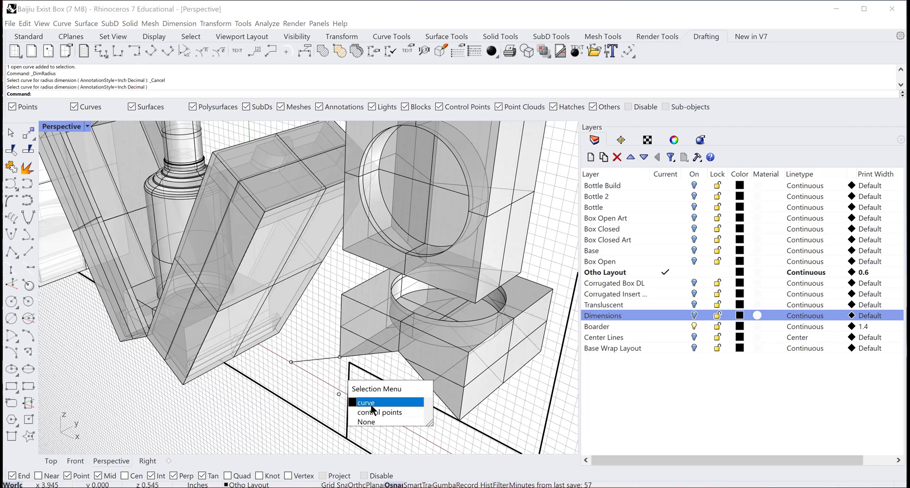
left_click(369, 403)
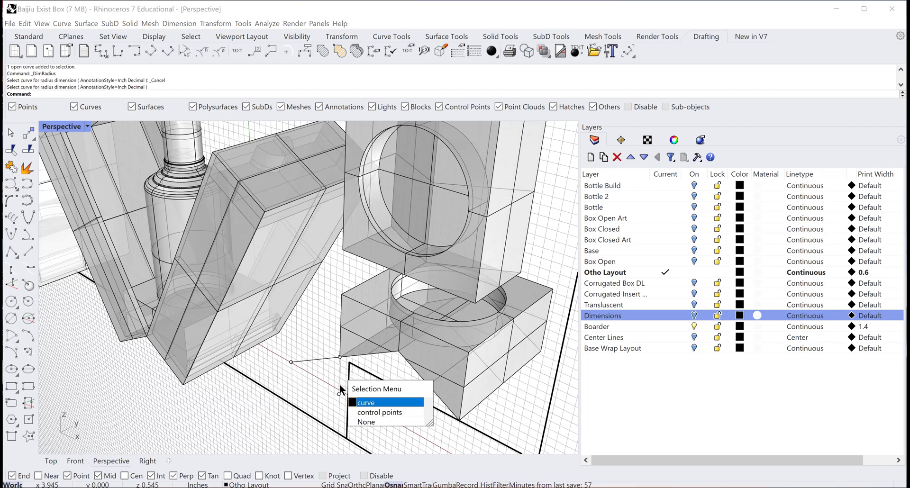
left_click(321, 358)
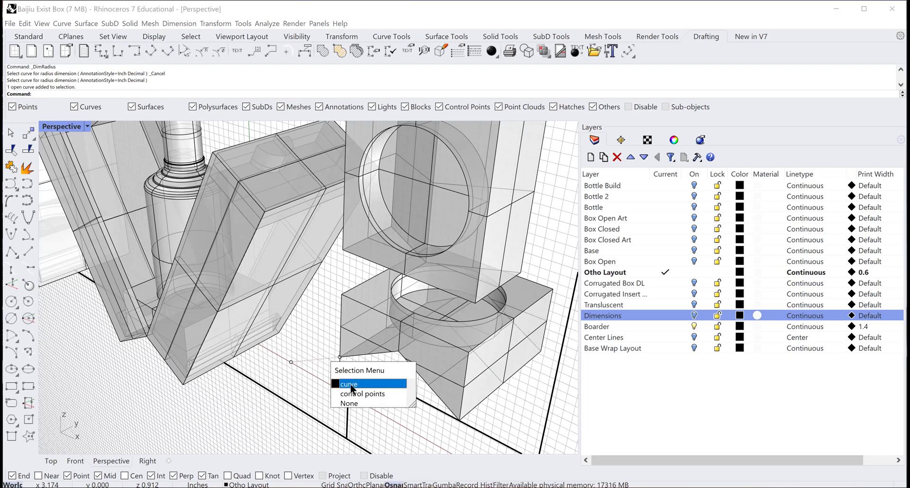
left_click(353, 385)
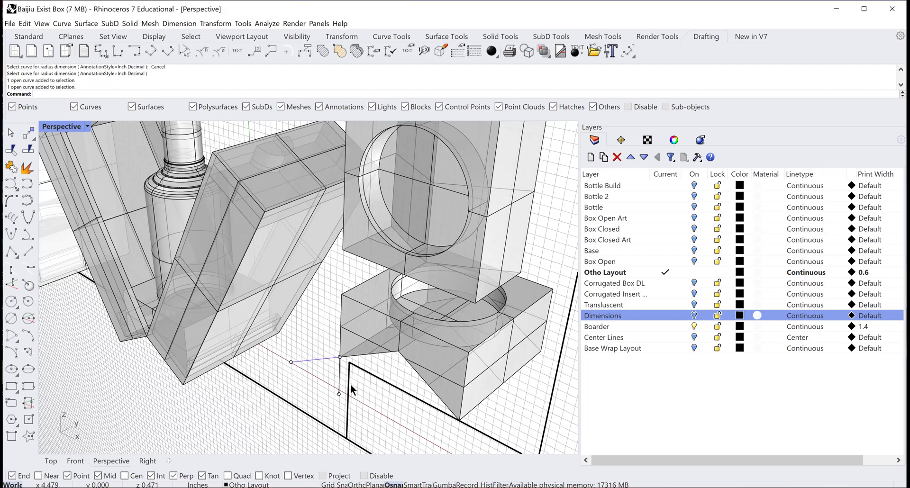
scroll(351, 385, "up", 2)
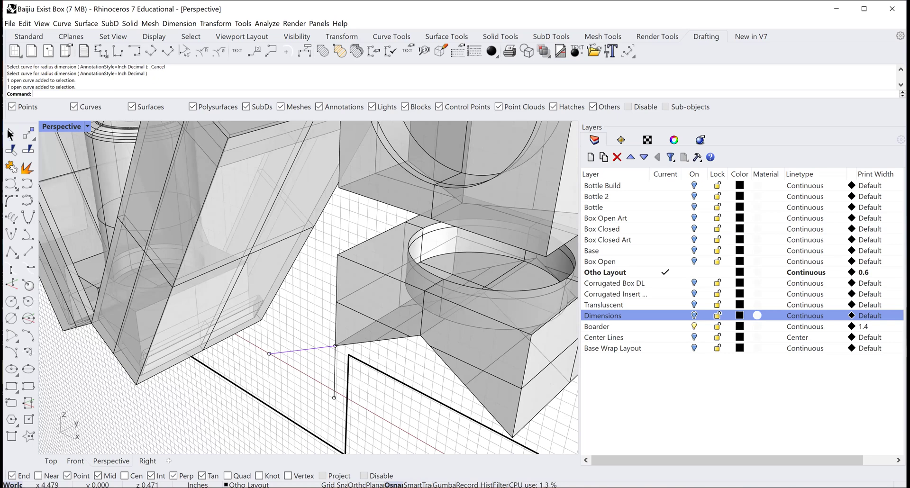
key("Escape")
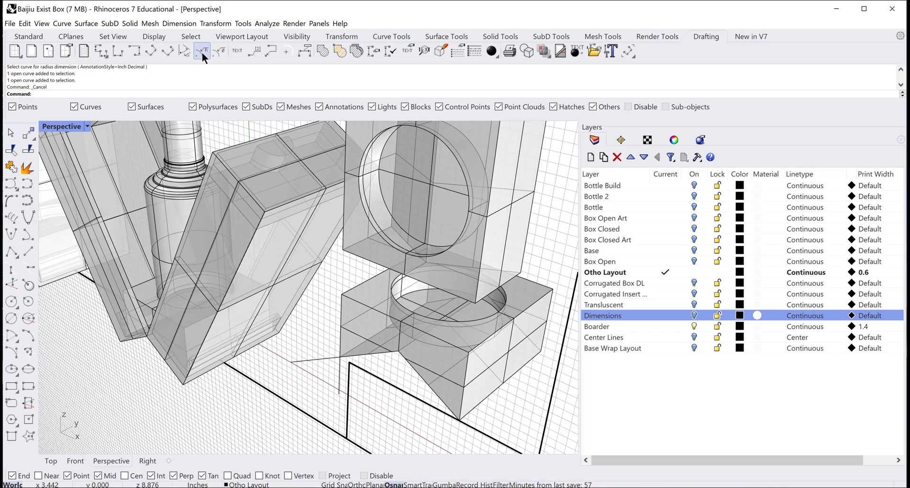
Try to place a radial dimension in the Perspective view by picking the vertical line and the slanted line.
left_click(202, 52)
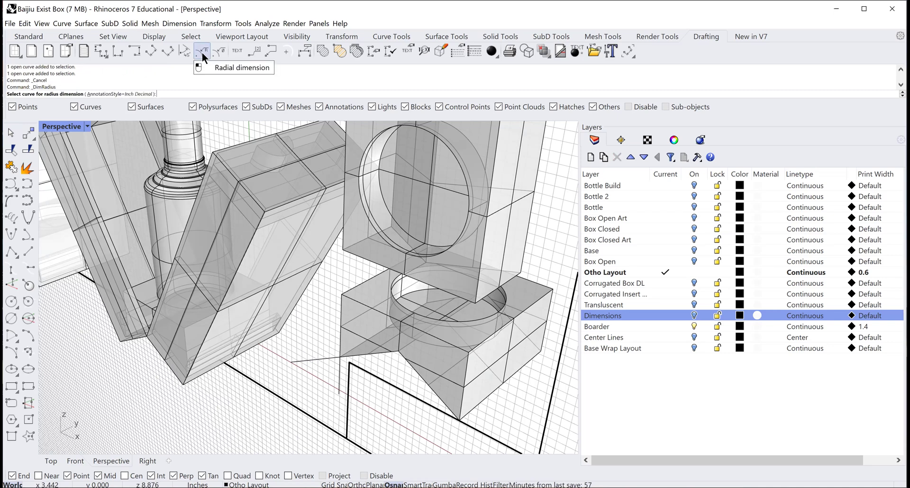
left_click(339, 374)
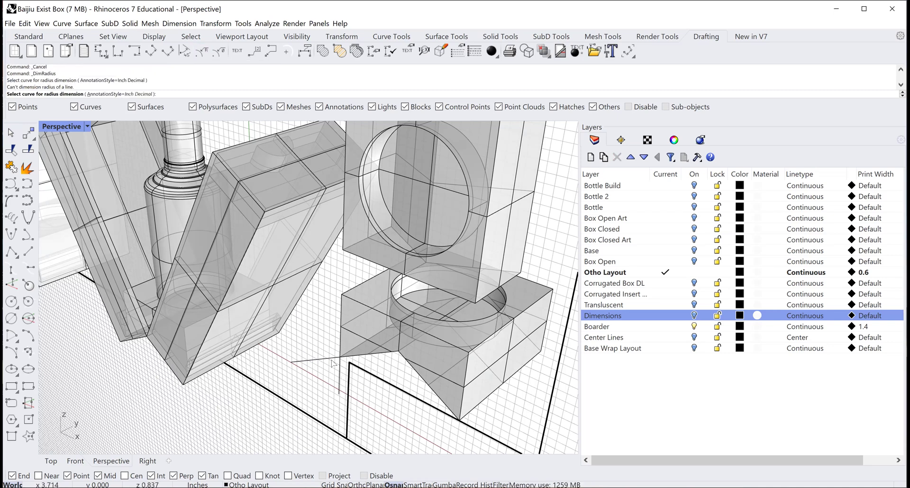
left_click(331, 360)
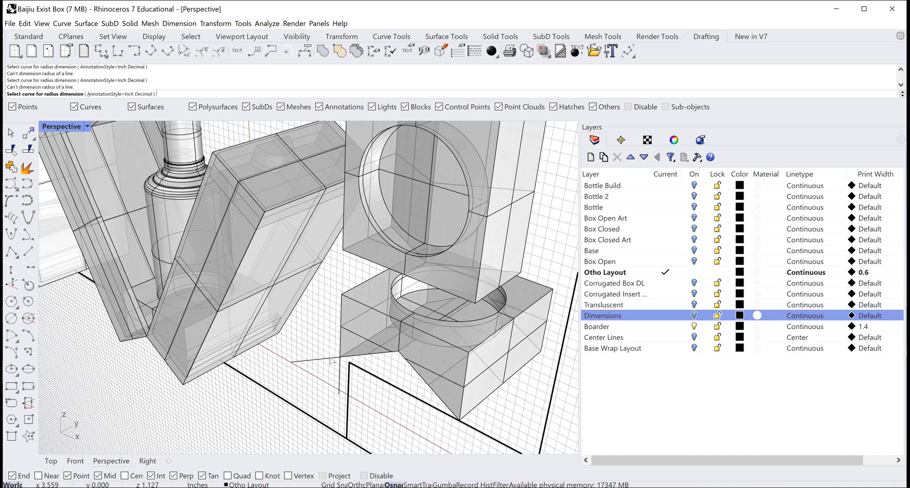
Try to undo the latest actions several times and leave the radial dimension command.
left_click(19, 22)
left_click(39, 33)
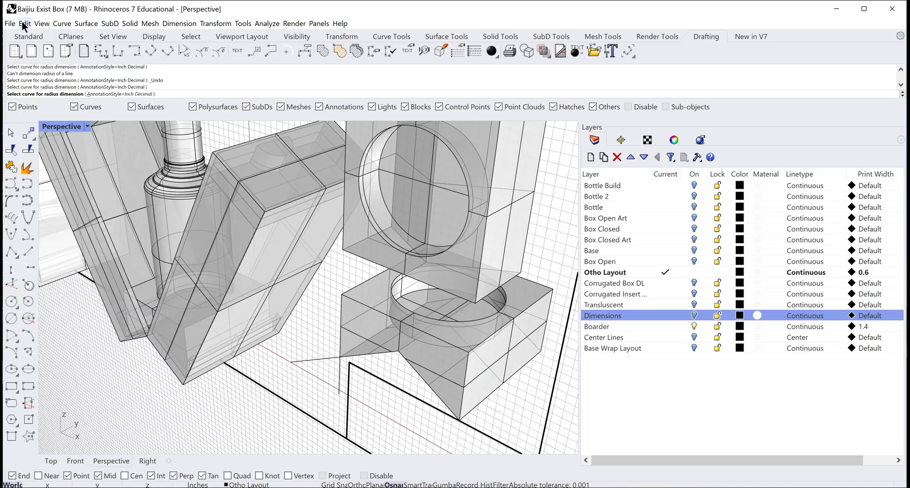
left_click(21, 21)
left_click(39, 33)
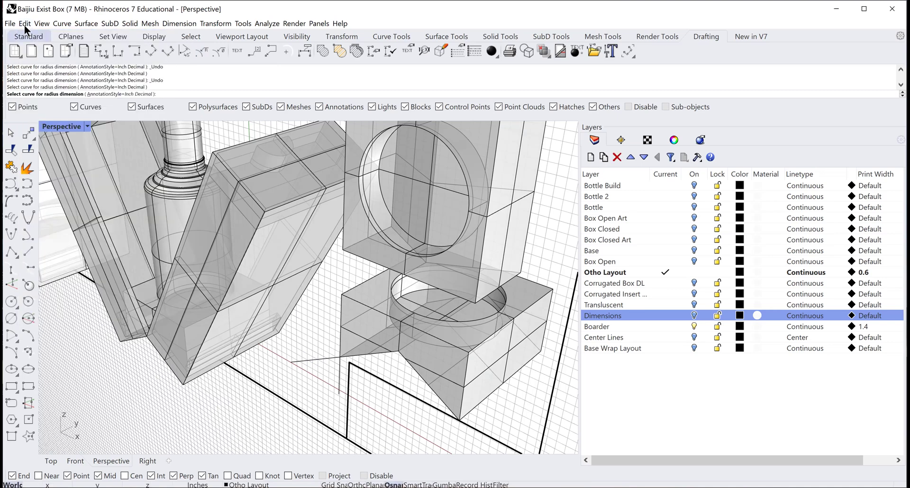
left_click(22, 23)
left_click(38, 35)
left_click(23, 24)
left_click(38, 34)
left_click(12, 135)
Delete the vertical and slanted helper lines at the V-notched support's lower-left corner.
left_click(339, 380)
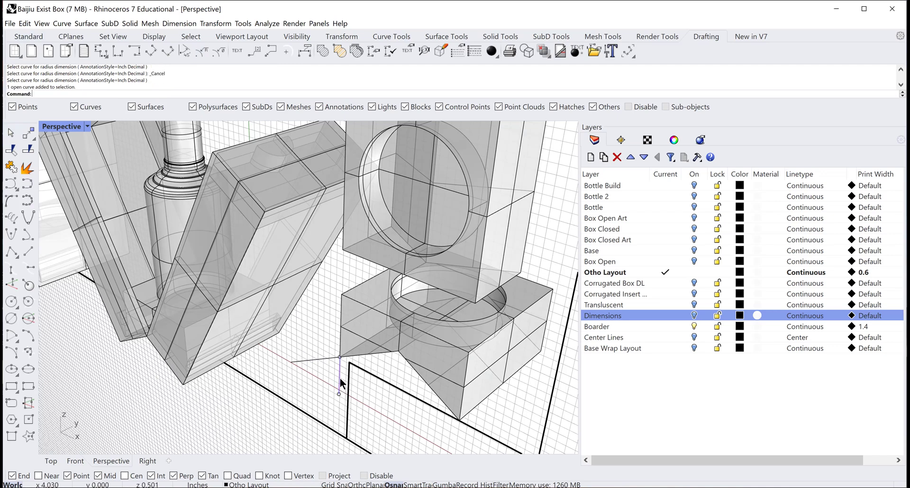
key("Delete")
left_click(322, 358)
key("Delete")
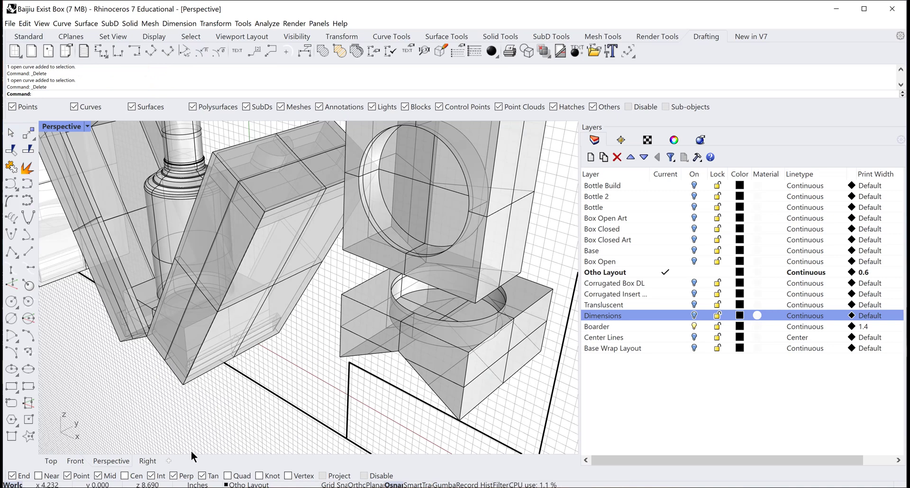
In the Front view, draw a vertical line with Ortho on, straight down from the V-notched support's lower-left corner, and select it.
left_click(75, 462)
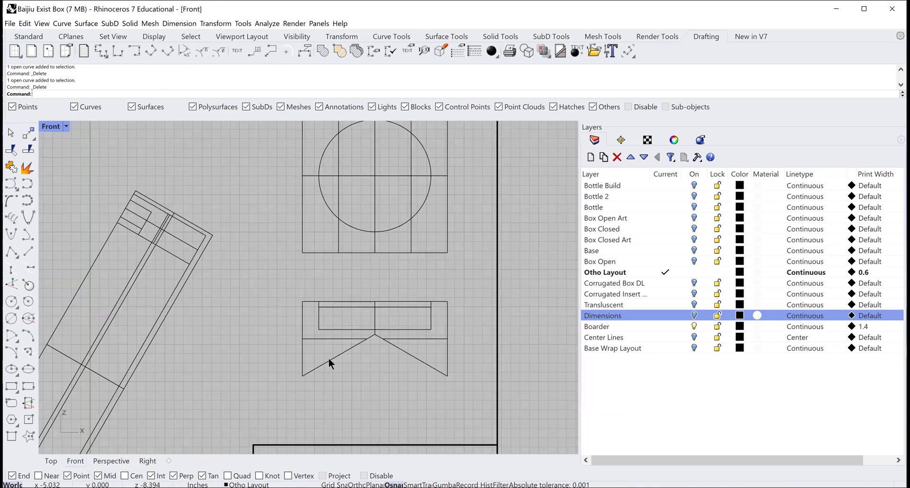
scroll(330, 360, "up", 2)
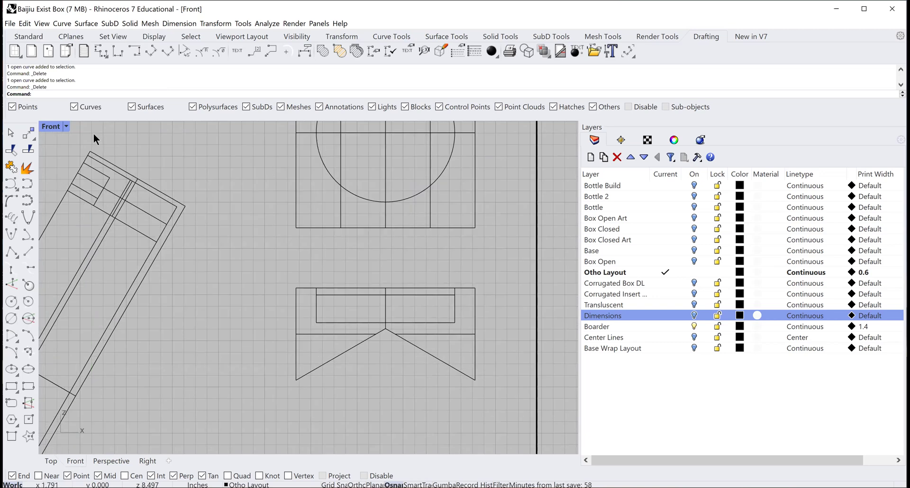
left_click(28, 251)
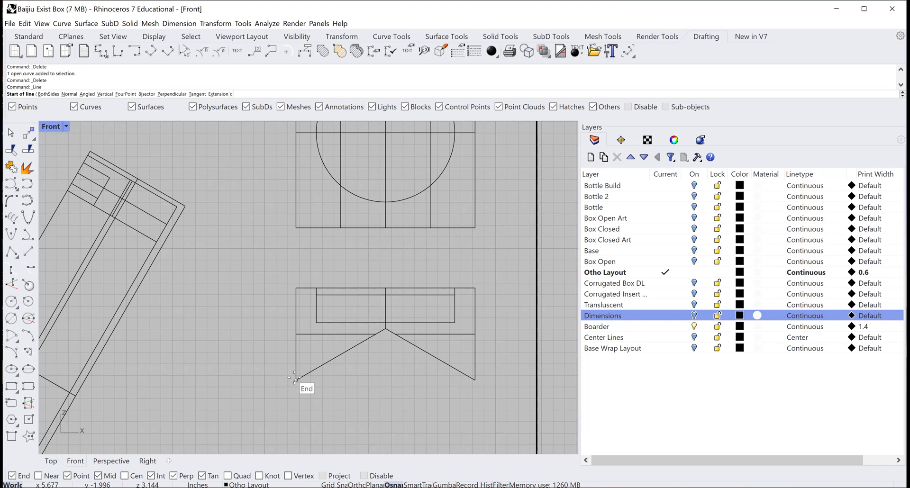
left_click(295, 380)
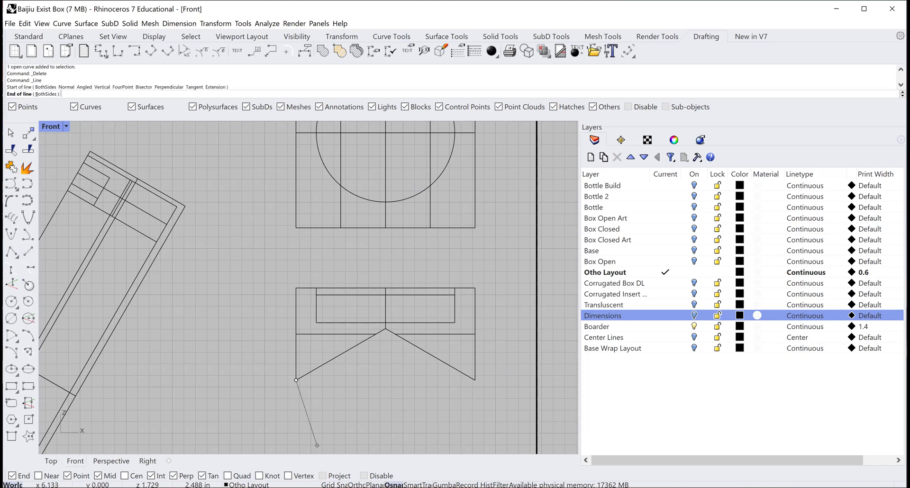
key("F8")
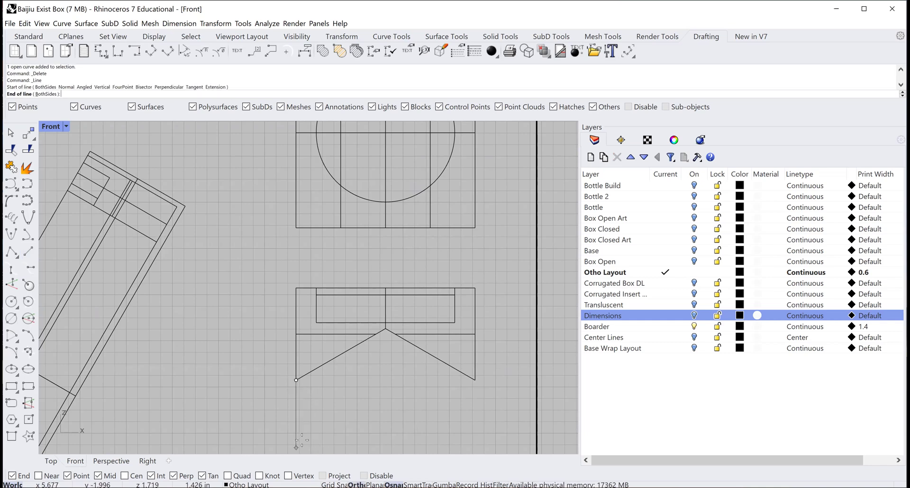
left_click(302, 432)
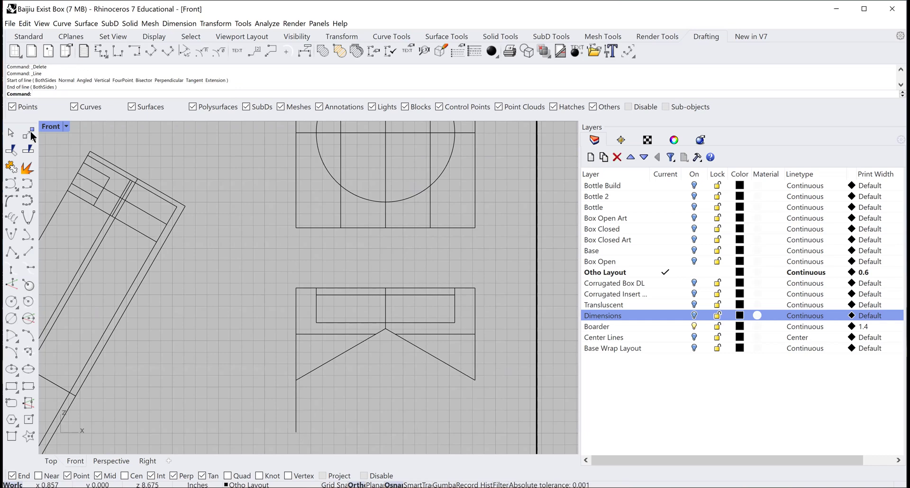
left_click(9, 135)
left_click(296, 400)
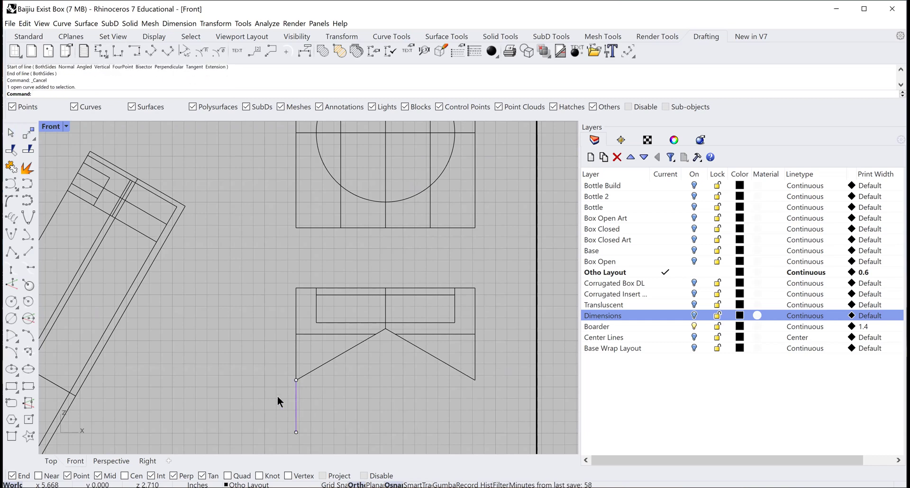
Rotate the vertical line by -30 degrees about the support's lower-left corner, and undo the rotation.
left_click(26, 137)
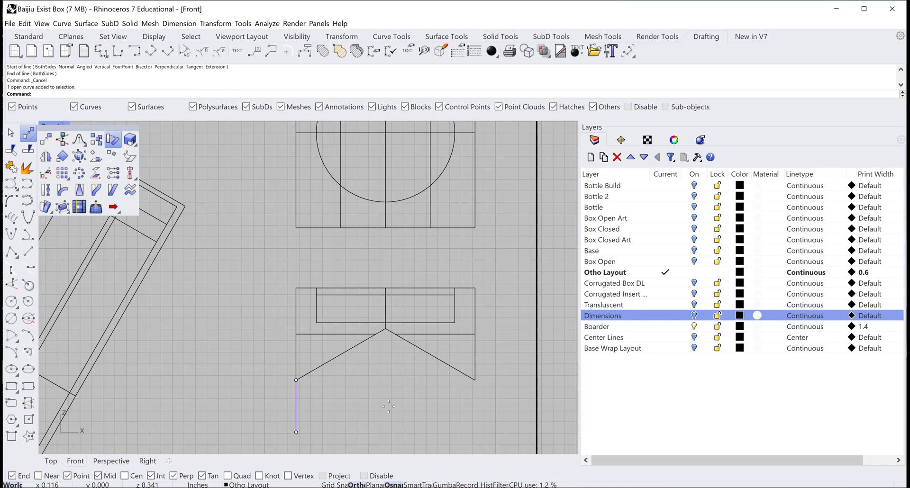
left_click(113, 139)
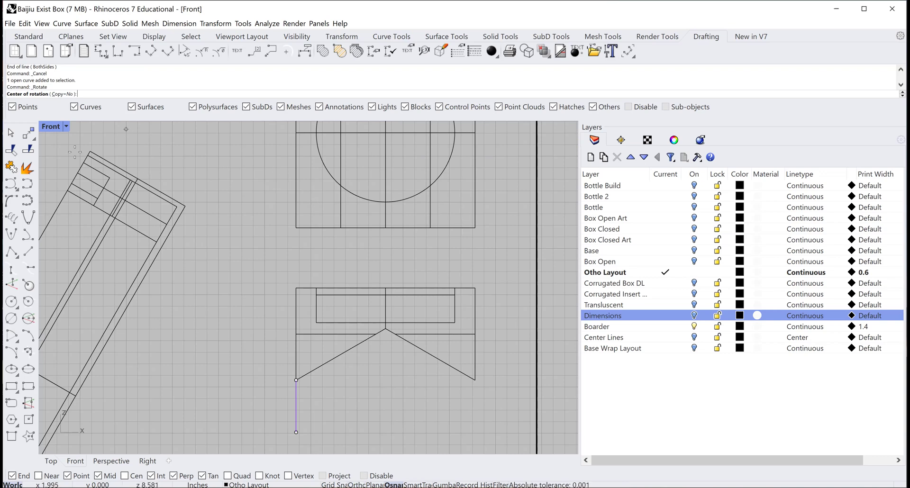
left_click(22, 132)
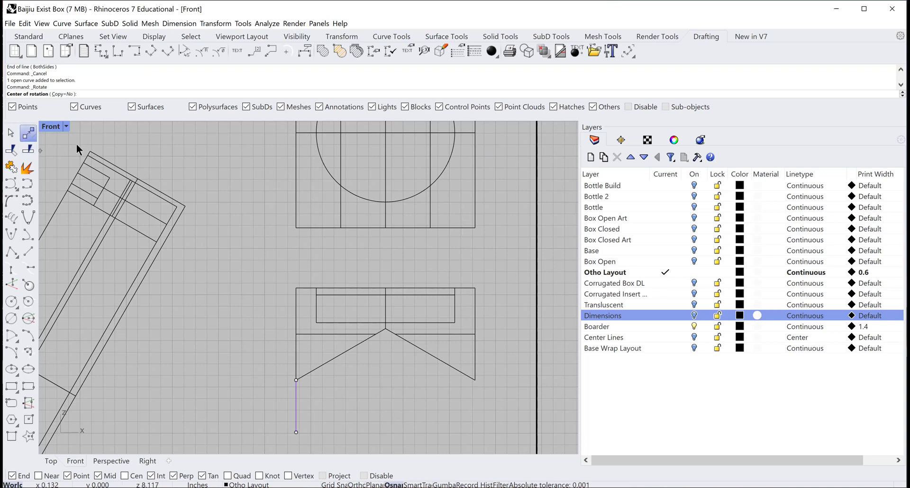
left_click(112, 140)
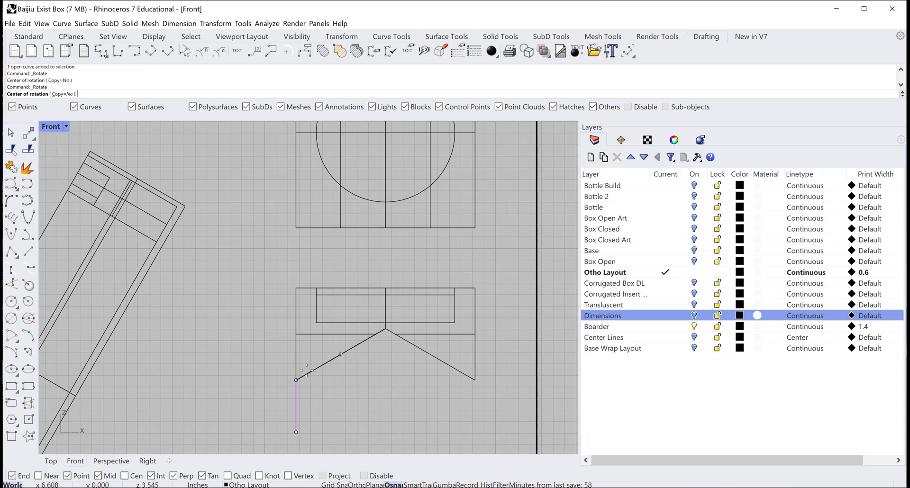
left_click(296, 380)
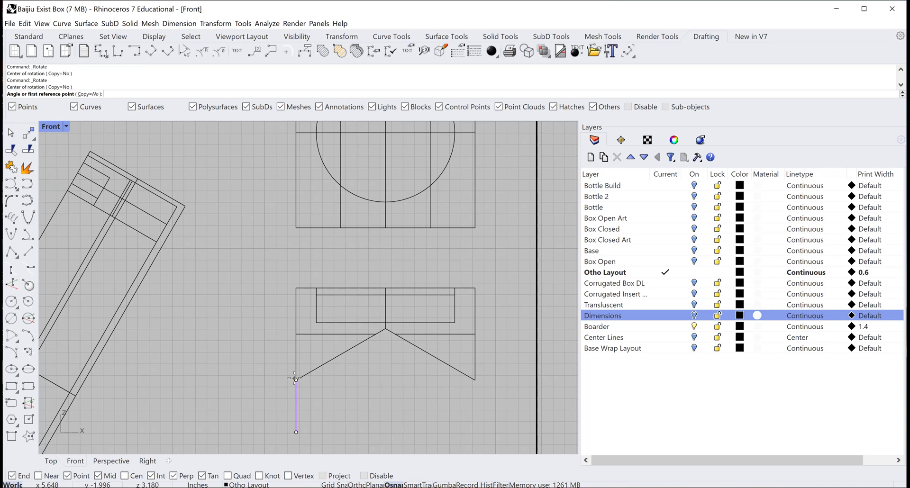
type("-30")
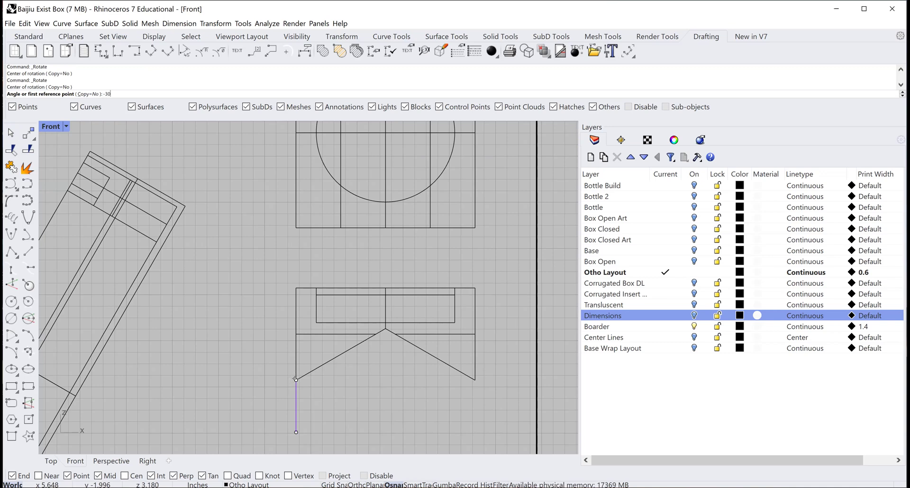
key("Return")
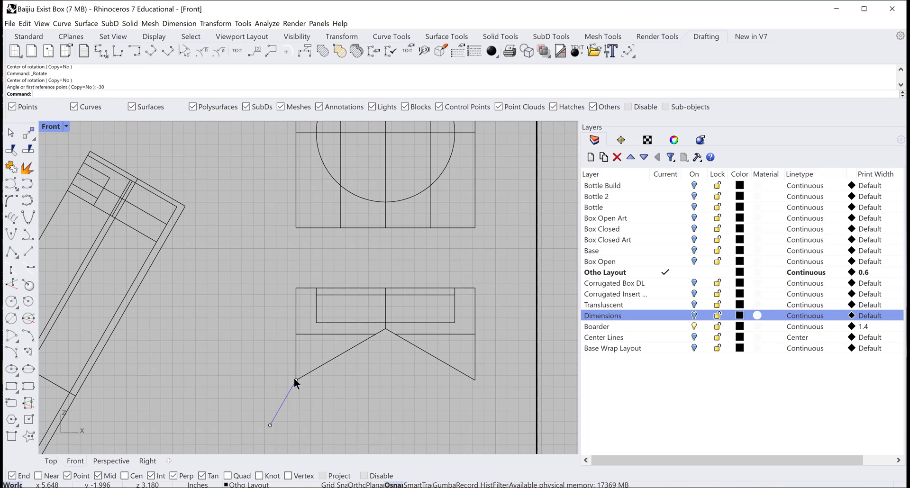
left_click(25, 24)
left_click(41, 36)
Rotate a copy of the vertical helper line by -60 degrees about the V-notched support's lower-left corner, keeping the original.
left_click(29, 135)
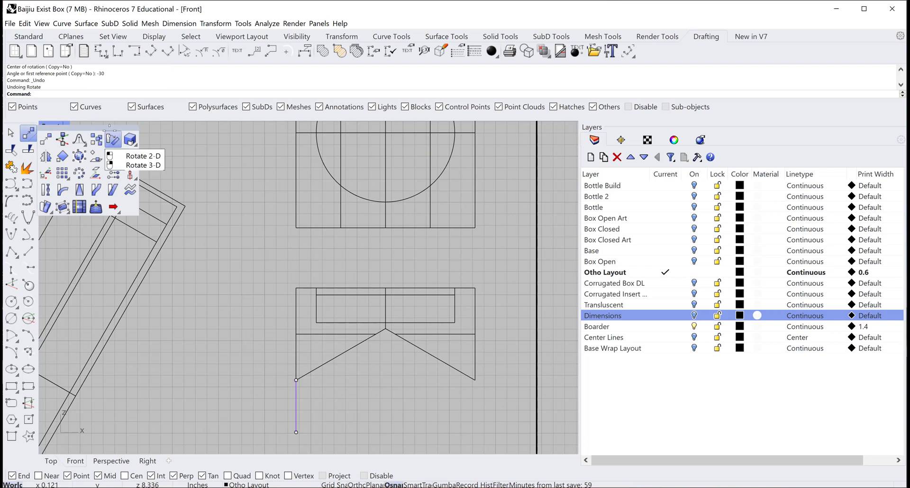
left_click(112, 141)
left_click(61, 93)
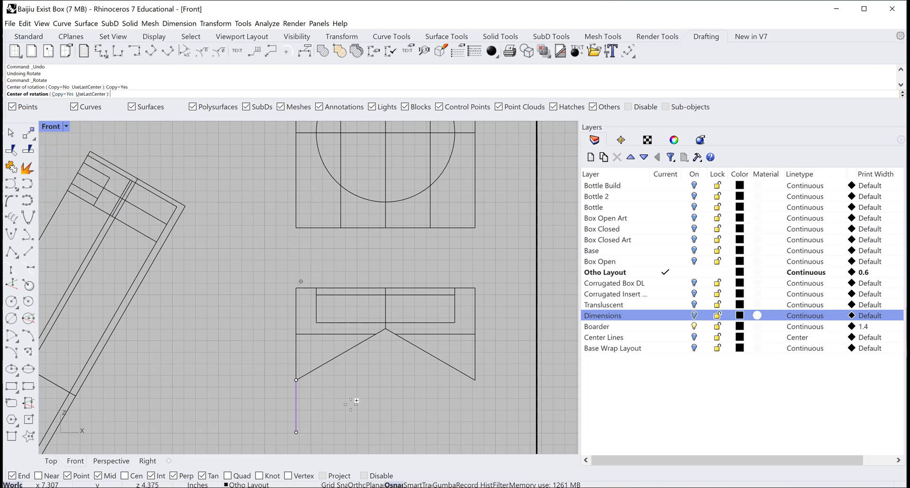
left_click(296, 380)
type("-60")
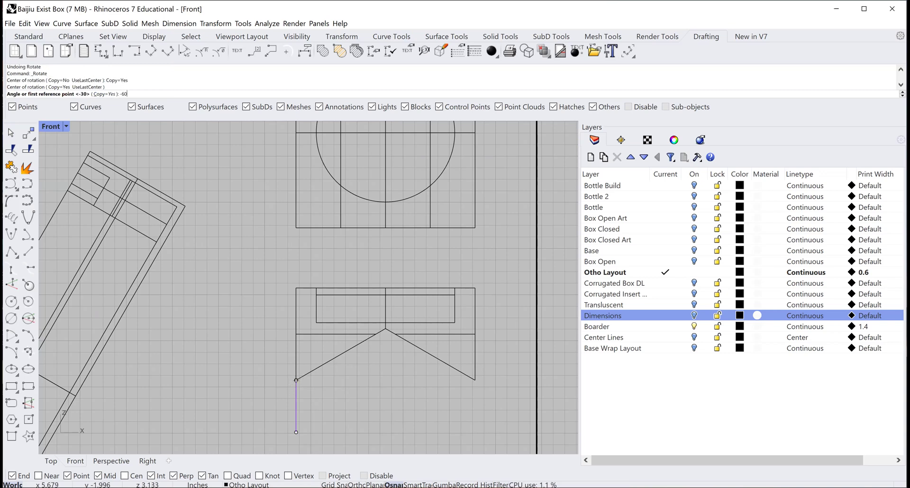
key("Return")
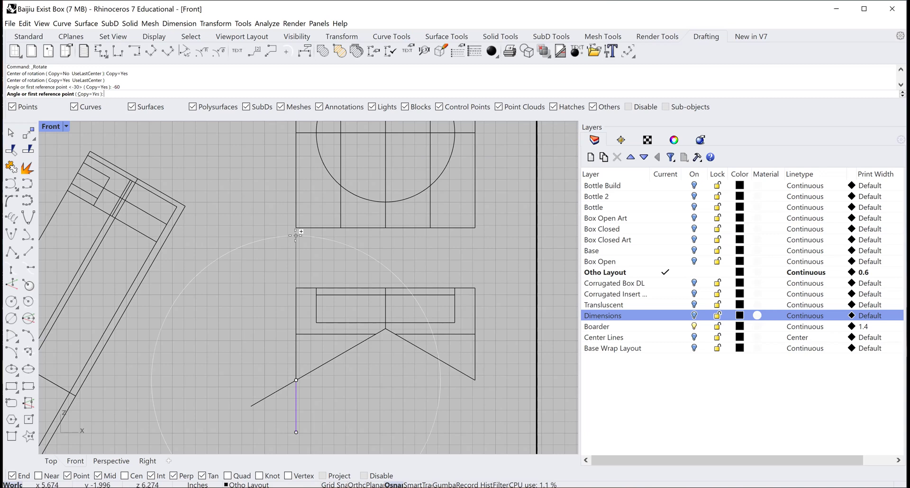
left_click(6, 135)
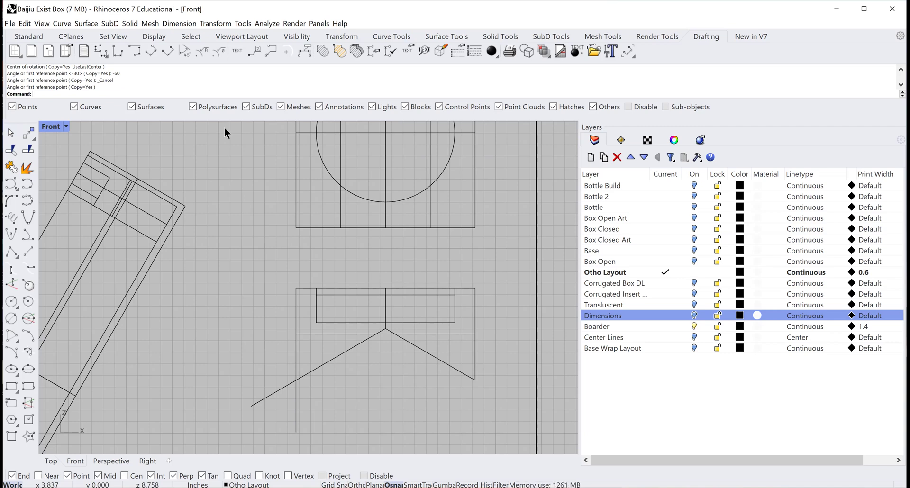
Try to dimension the corner between the vertical and slanted helper lines with the radius dimension, and leave the command.
left_click(201, 52)
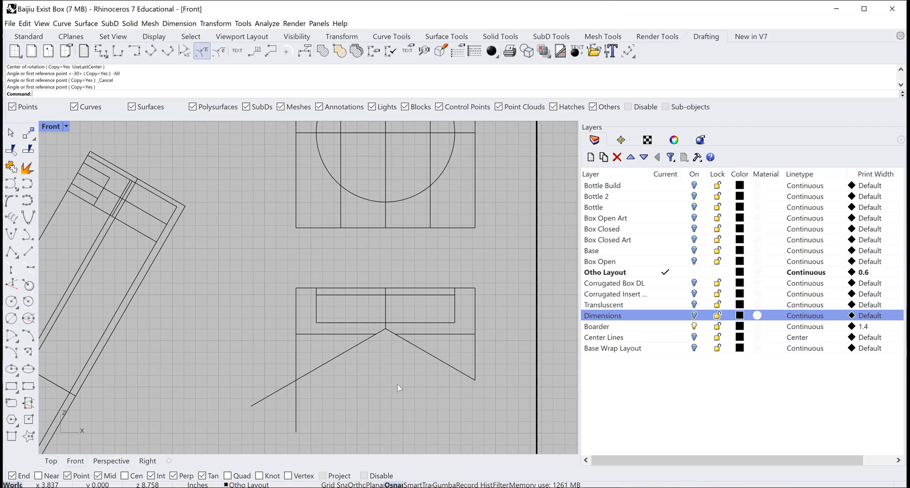
left_click(295, 415)
left_click(296, 415)
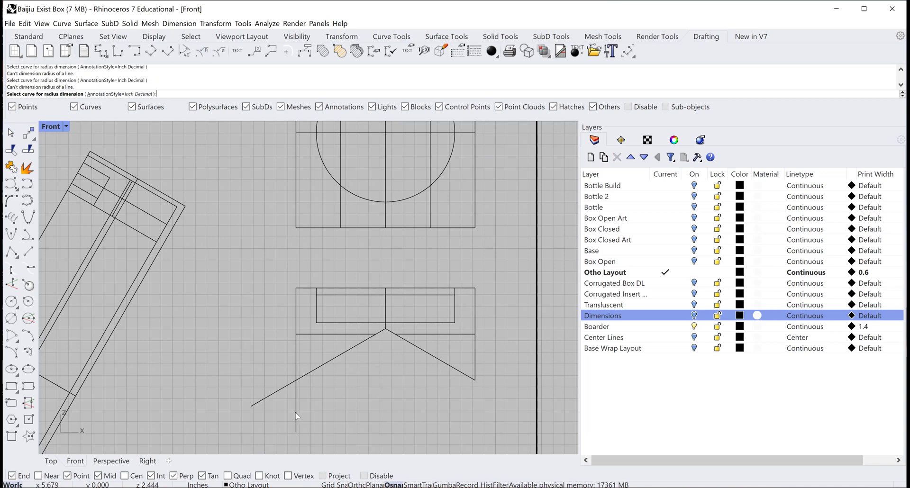
left_click(323, 363)
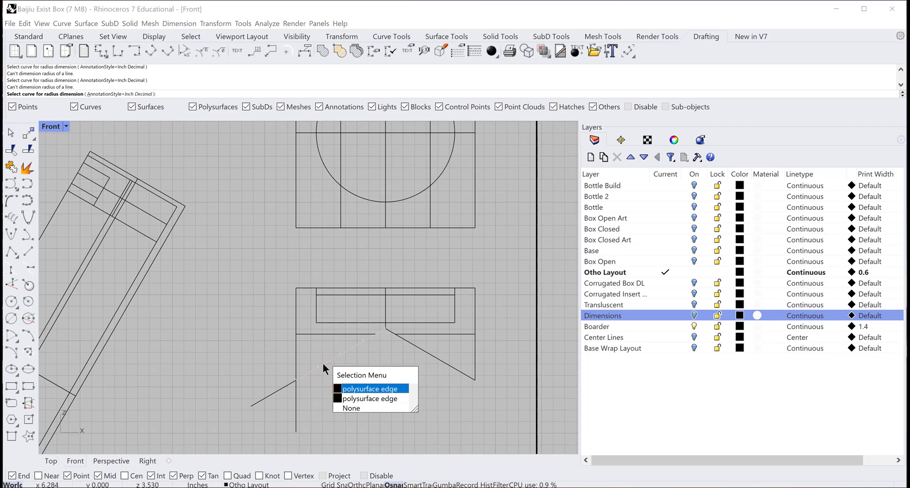
left_click(278, 389)
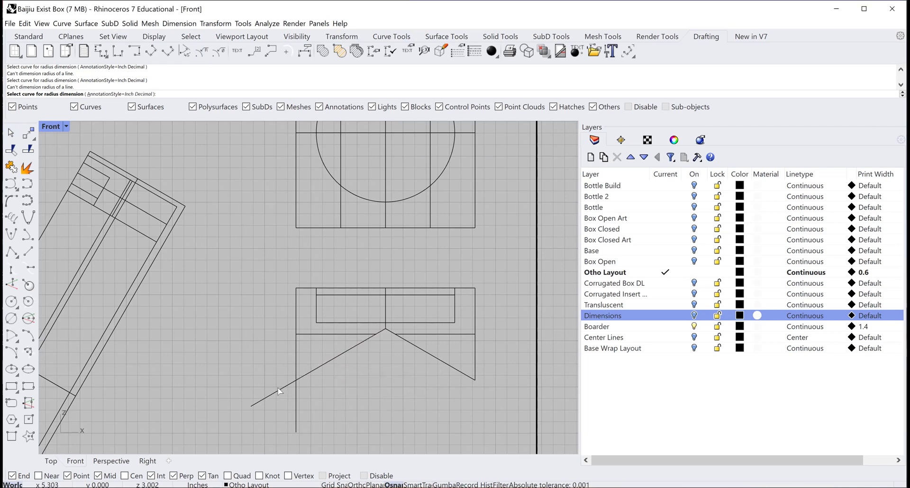
left_click(279, 390)
key("Escape")
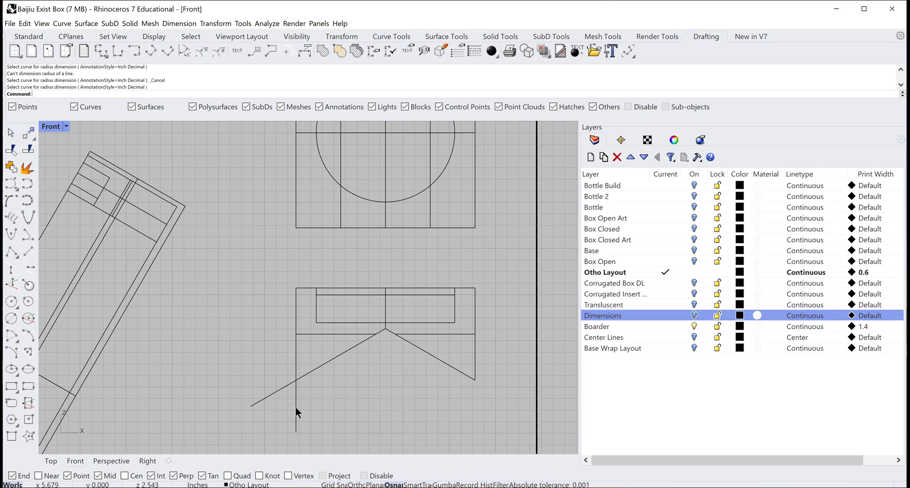
Select both helper lines and try the radius dimension again on the support's edge and the slanted line.
left_click(296, 412)
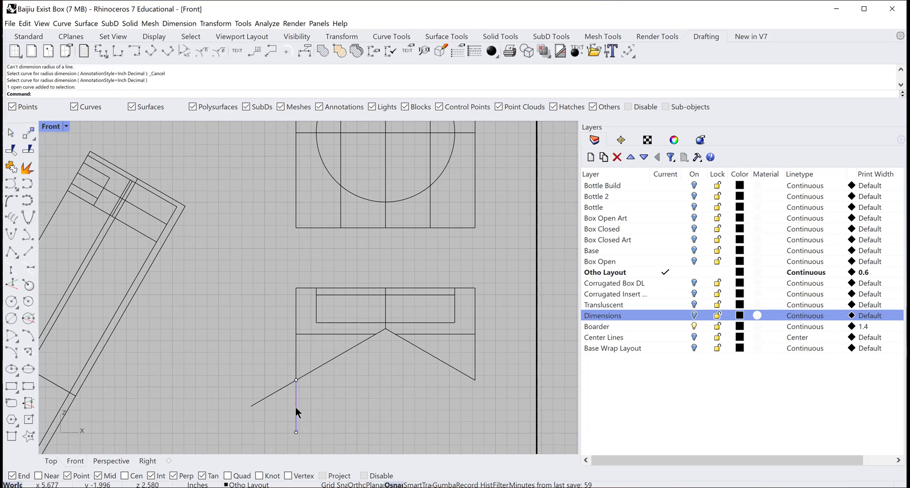
left_click(277, 389, "shift")
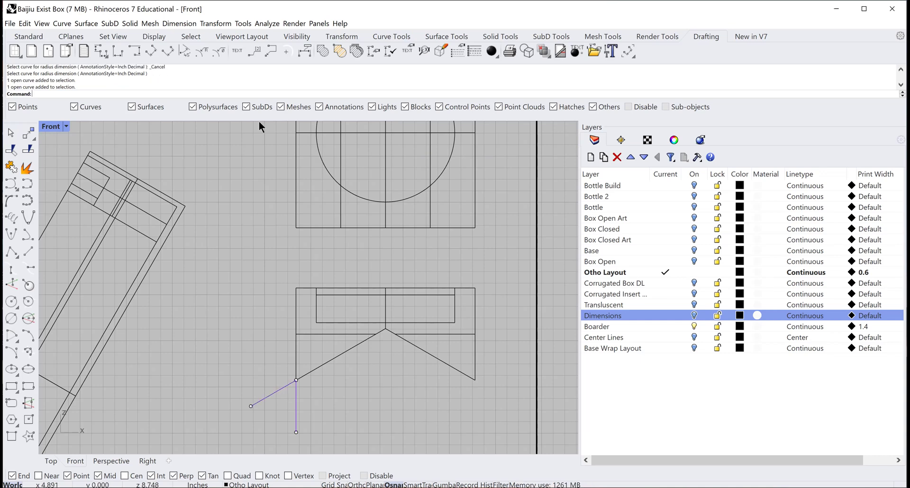
left_click(204, 52)
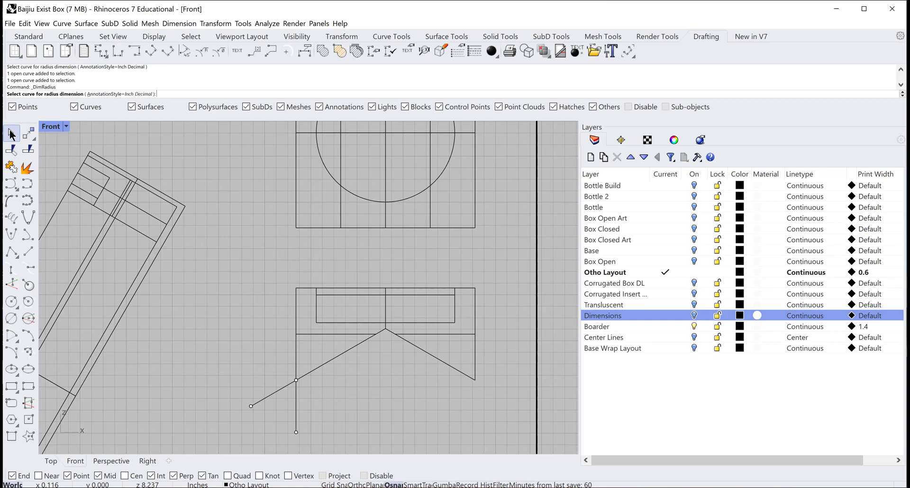
left_click(297, 380)
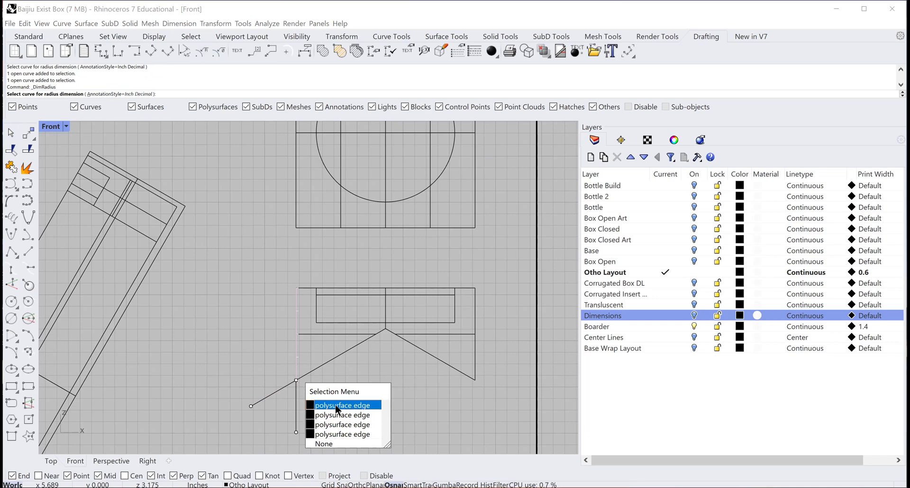
left_click(337, 405)
left_click(281, 391)
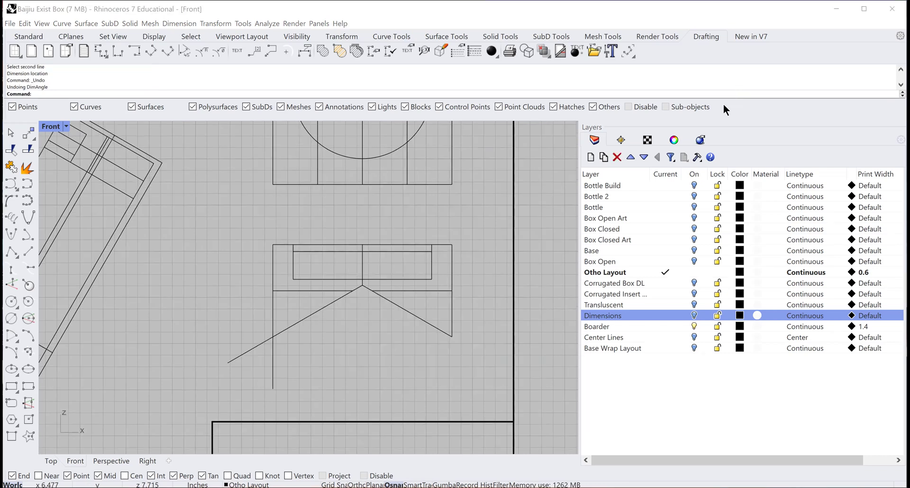
left_click(320, 368)
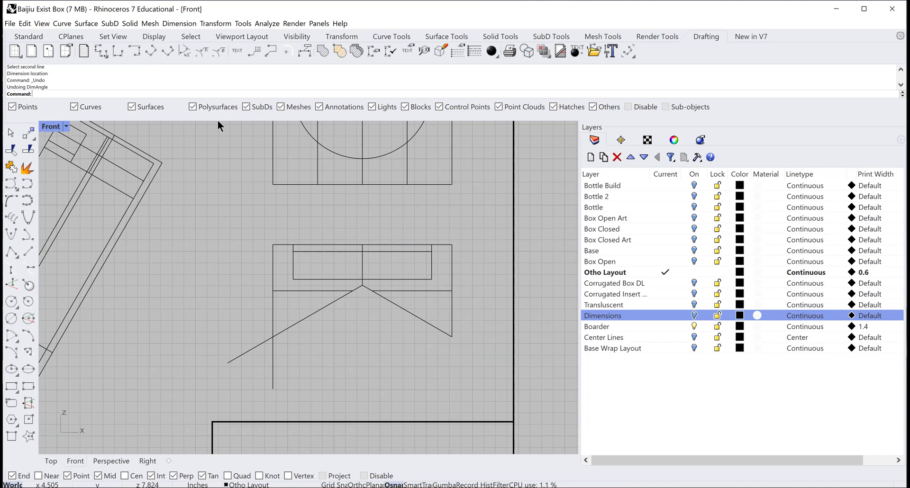
Add an angle dimension between the slanted and vertical helper lines, placed below the V-notched support's lower-left corner.
left_click(180, 47)
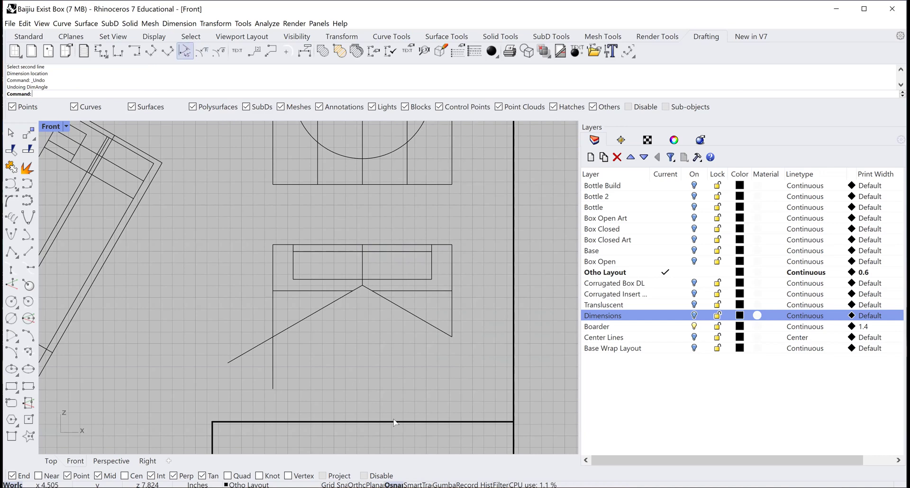
left_click(248, 351)
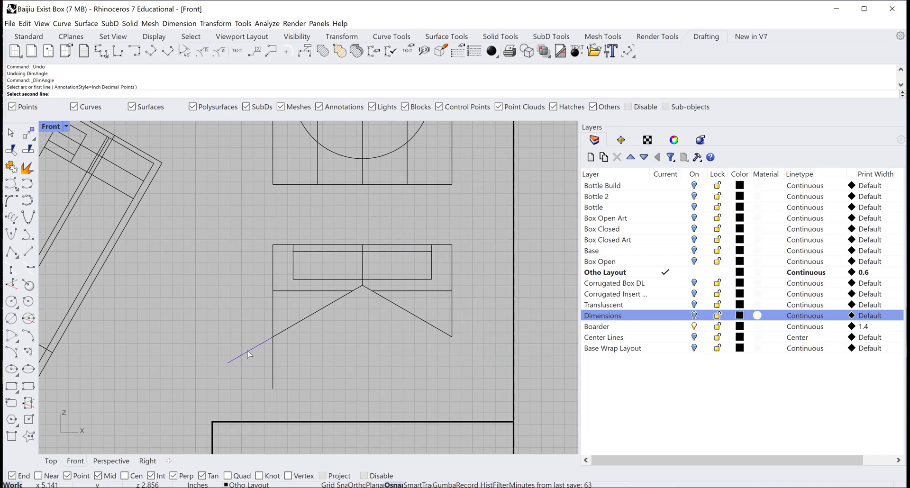
left_click(273, 364)
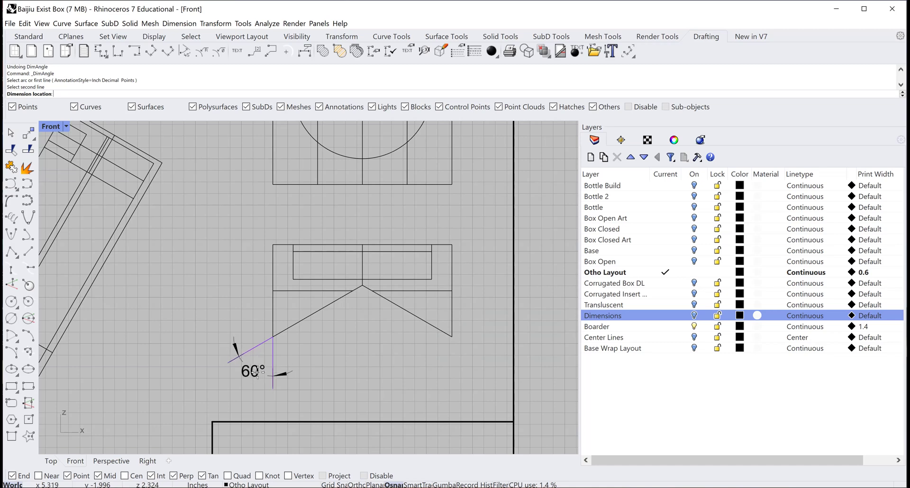
left_click(250, 379)
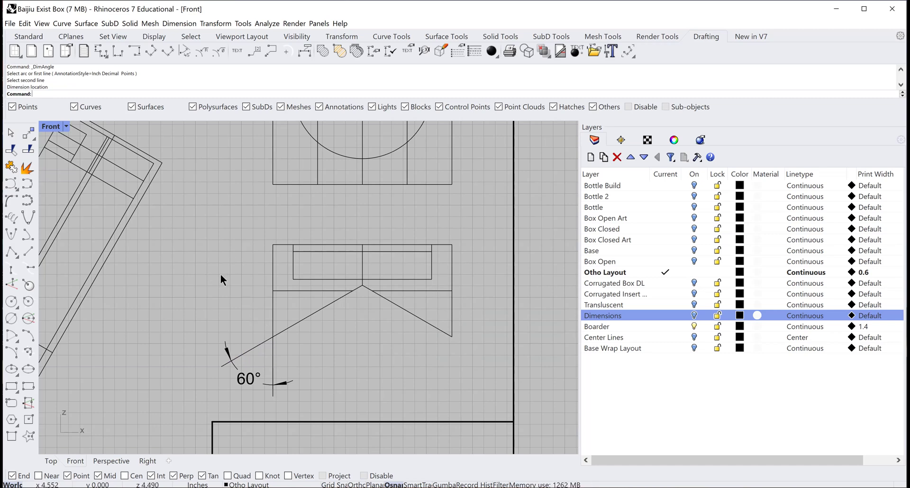
Add a diameter dimension to the circle in the panel above the V-notched support, placing its text outside the panel's upper-left edge.
right_click_drag(246, 157, 269, 451)
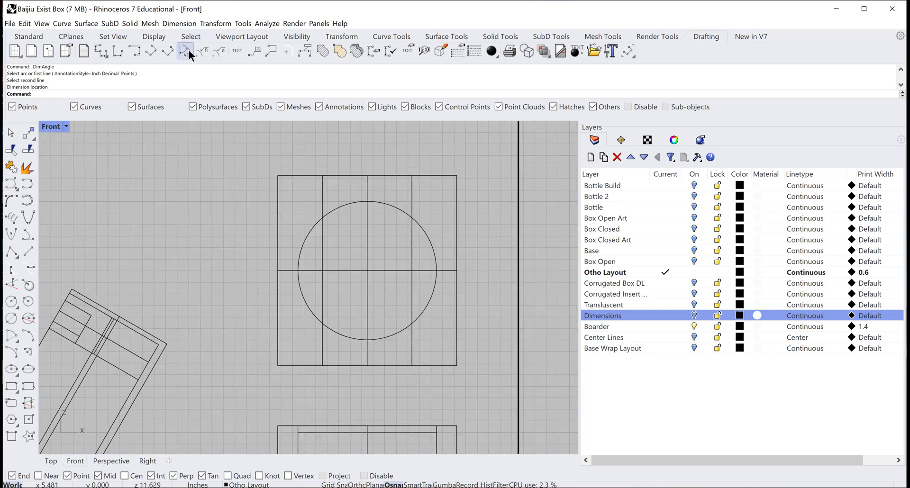
left_click(217, 50)
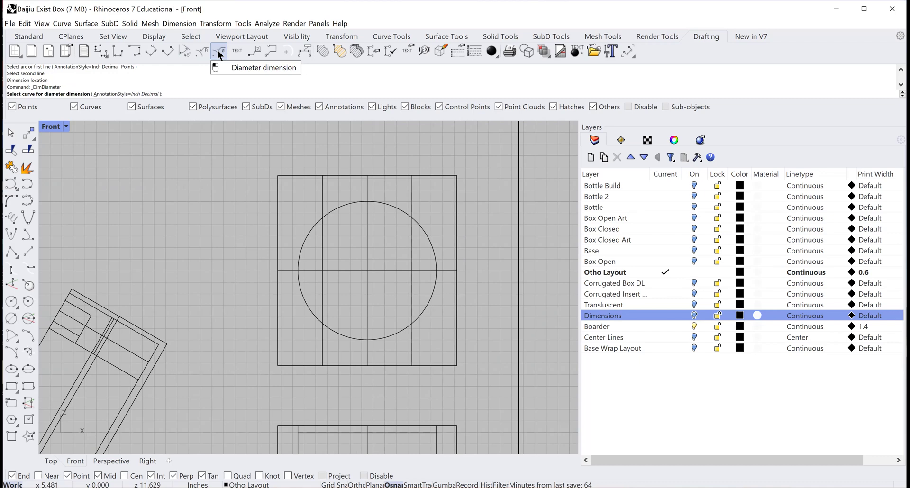
left_click(353, 201)
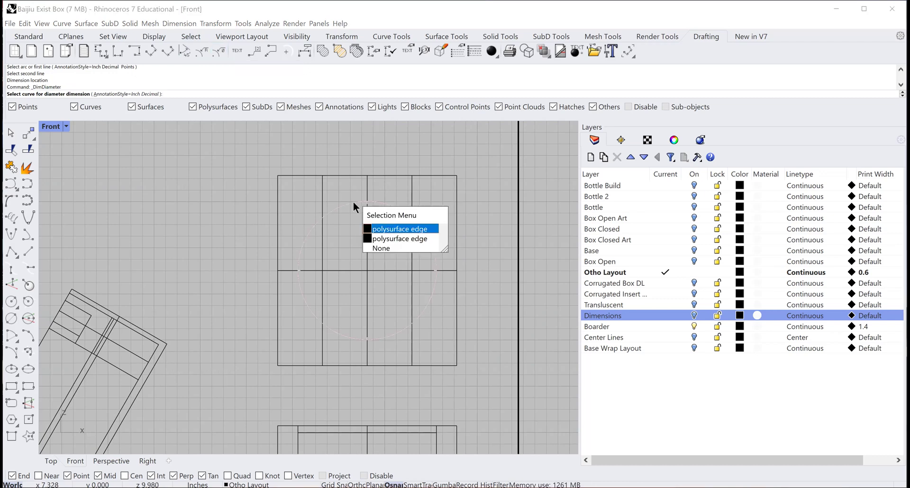
left_click(402, 228)
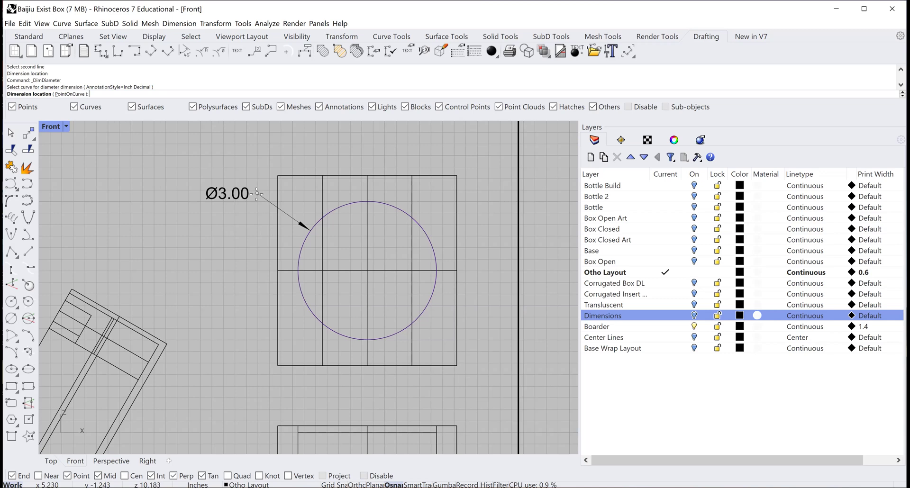
left_click(254, 196)
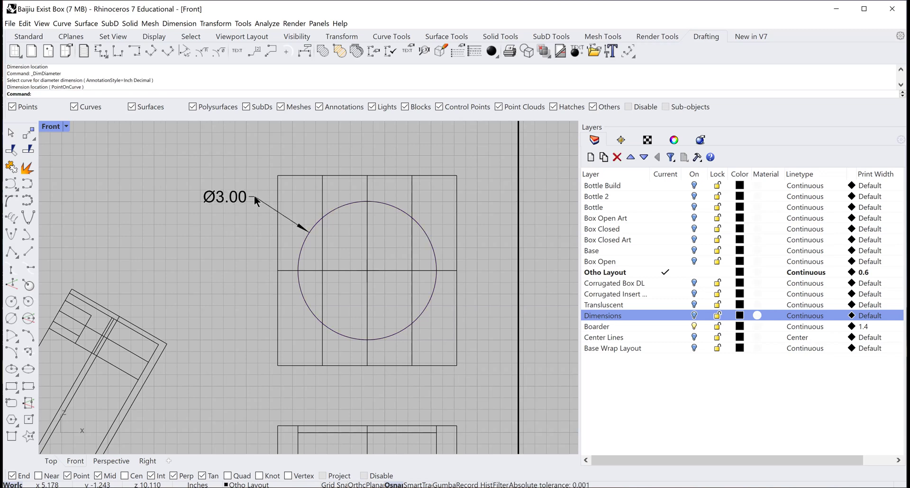
Delete all the sample dimensions in the layout: both linear ones, the radius, the diameter and the angle.
scroll(254, 195, "down", 5)
right_click_drag(190, 186, 302, 247)
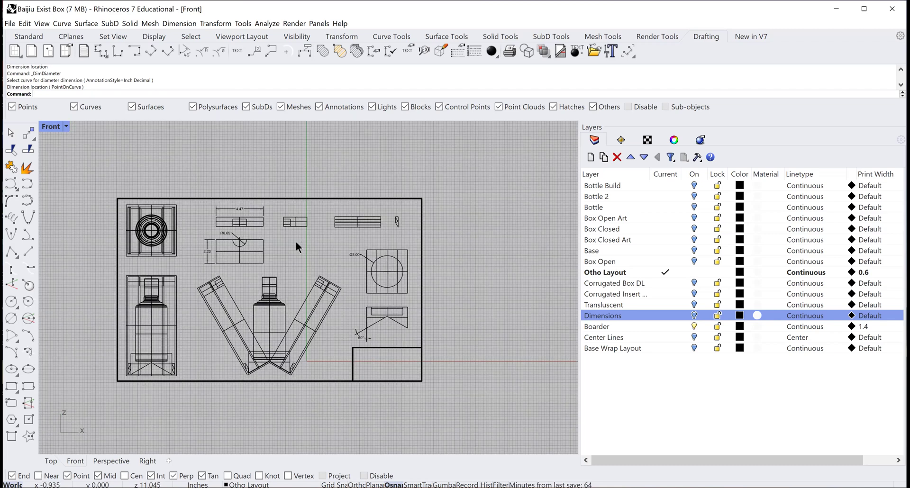
scroll(296, 242, "up", 1)
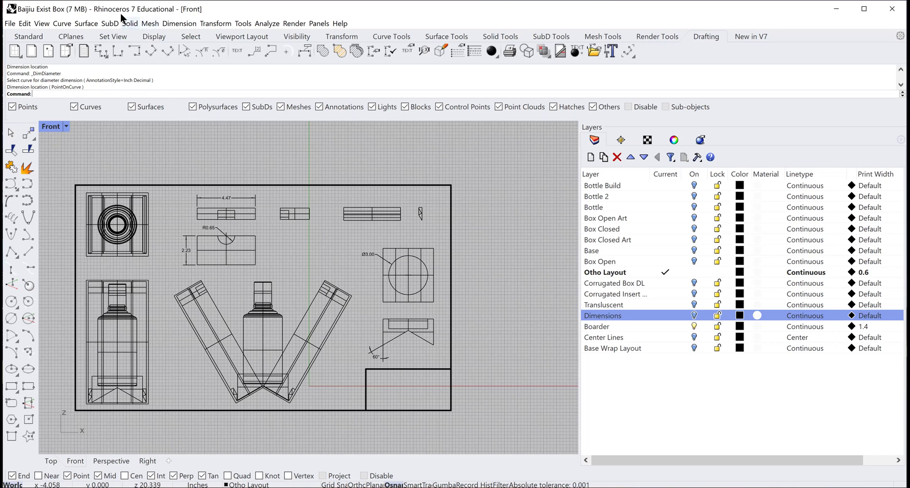
left_click(225, 199)
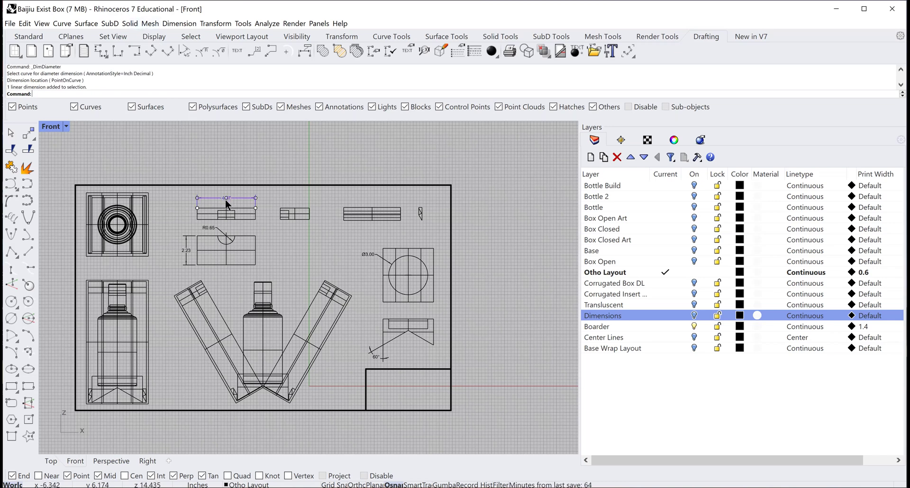
left_click(209, 228, "shift")
left_click(187, 254, "shift")
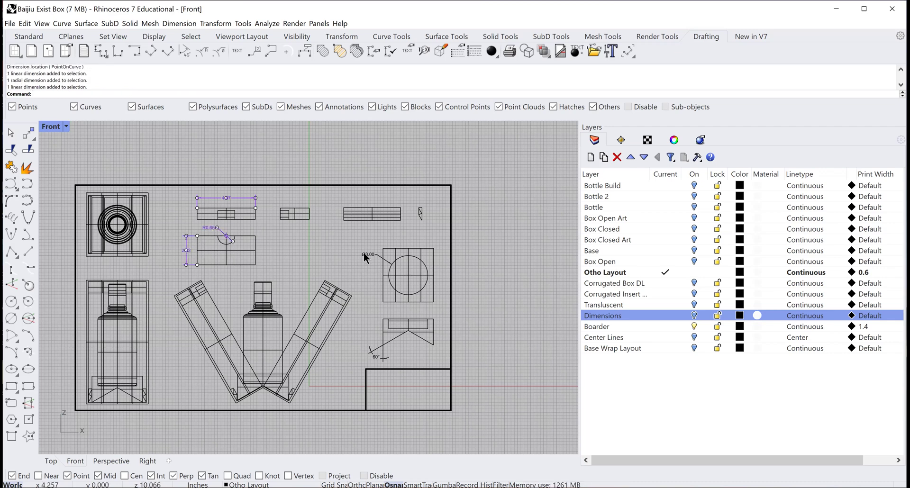
left_click(363, 254, "shift")
left_click(375, 357, "shift")
key("Delete")
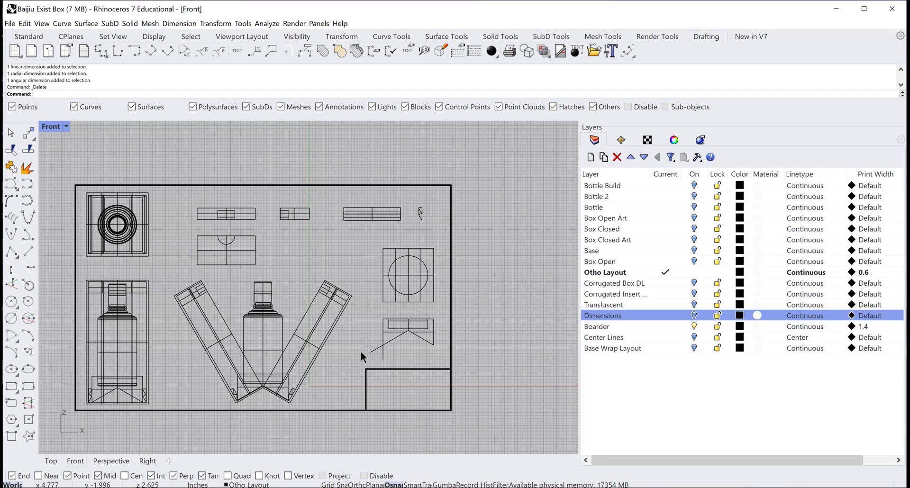
Delete the slanted and vertical helper lines at the V-notched support's lower-left corner.
left_click_drag(359, 346, 387, 360)
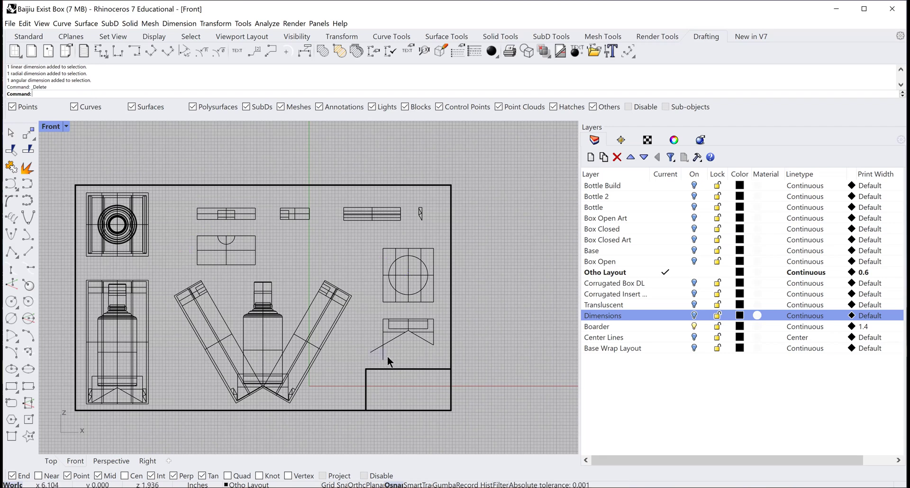
left_click(375, 348)
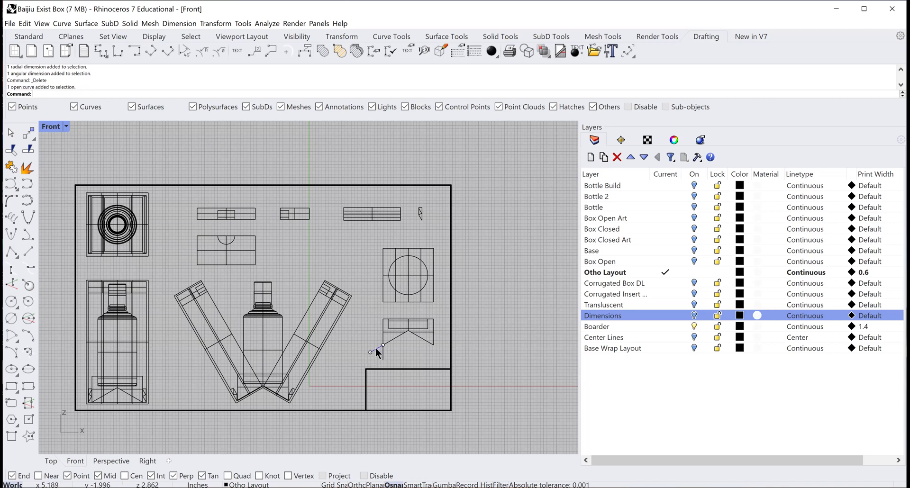
key("Delete")
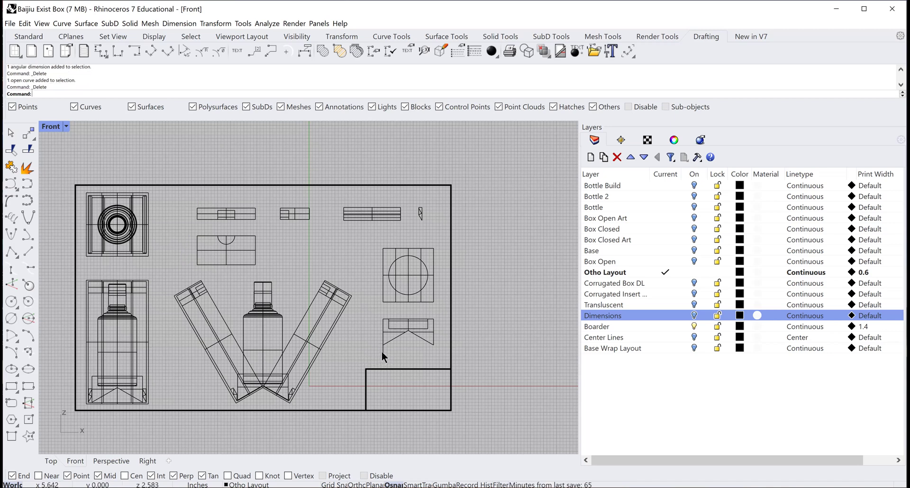
left_click(382, 351)
key("Delete")
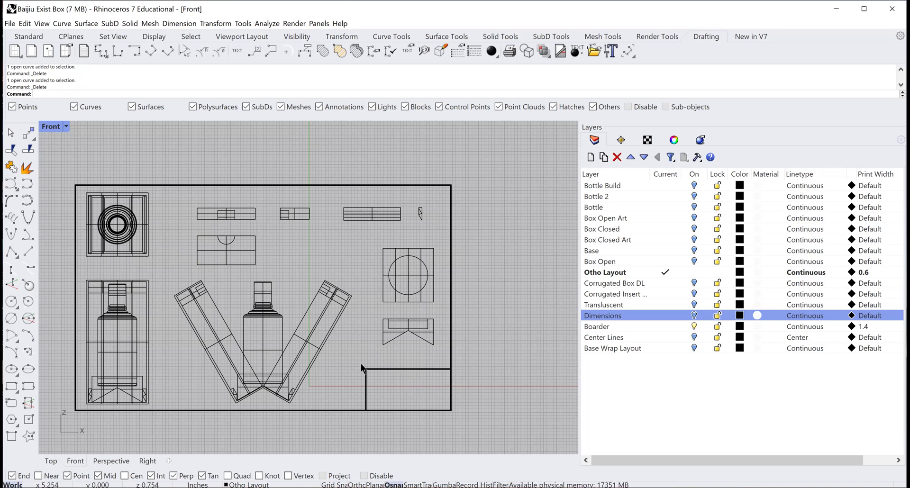
Review the text block options such as style, height and font without placing any text.
left_click(179, 25)
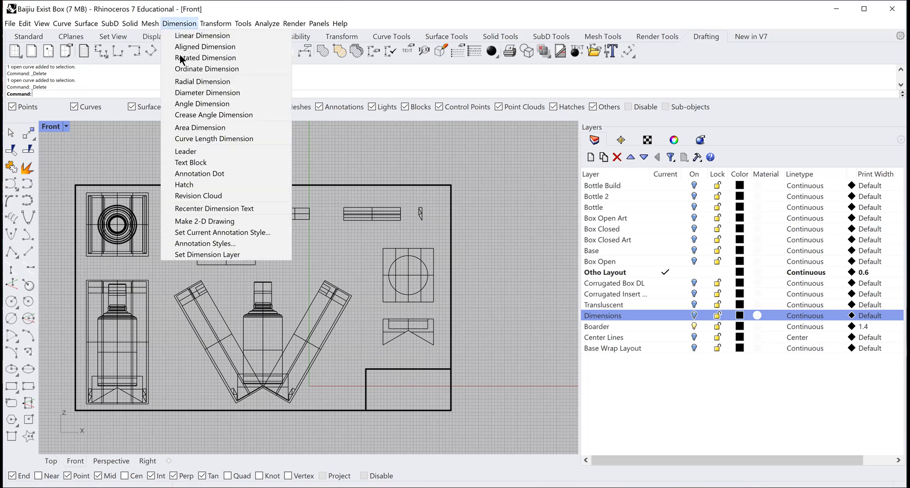
left_click(194, 162)
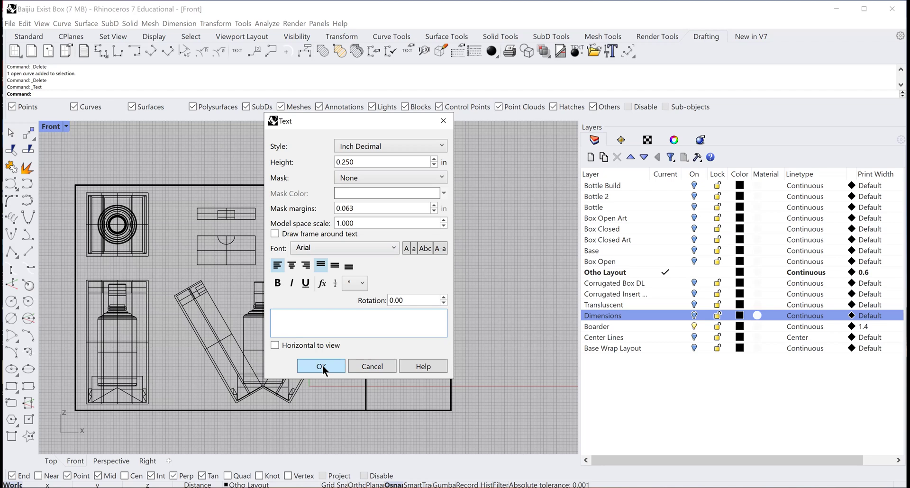
left_click(371, 364)
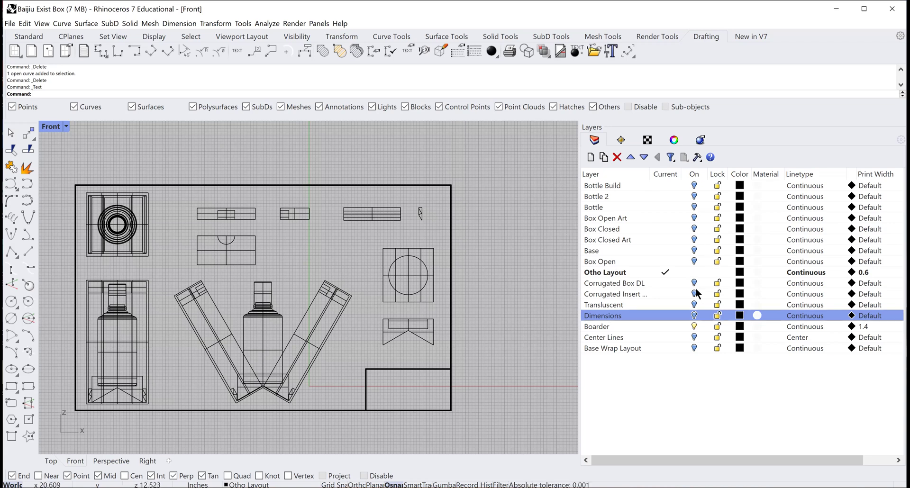
Turn on the Dimensions layer and look over the layout's dimensions, part labels and title block.
left_click(693, 314)
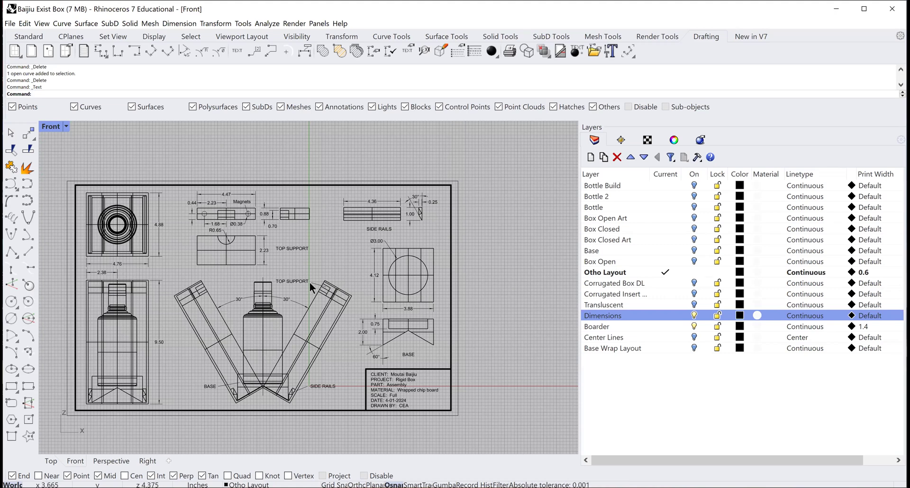
scroll(160, 339, "up", 4)
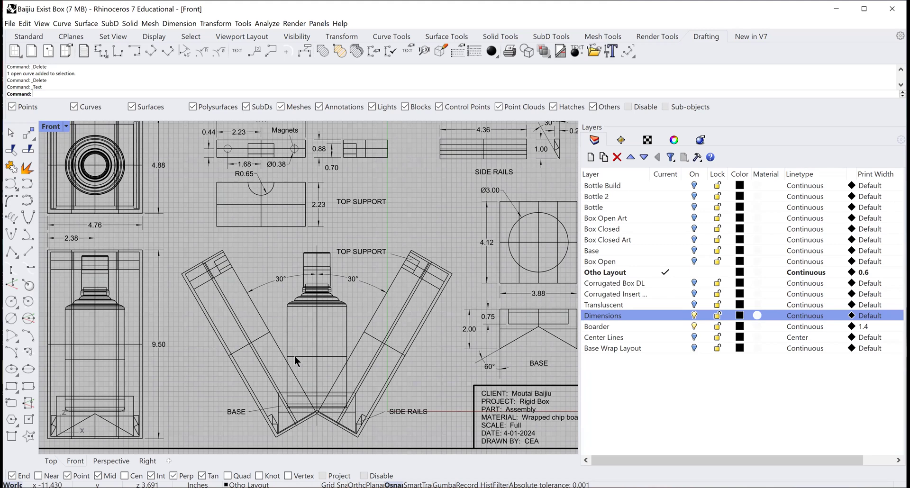
right_click_drag(295, 356, 352, 355)
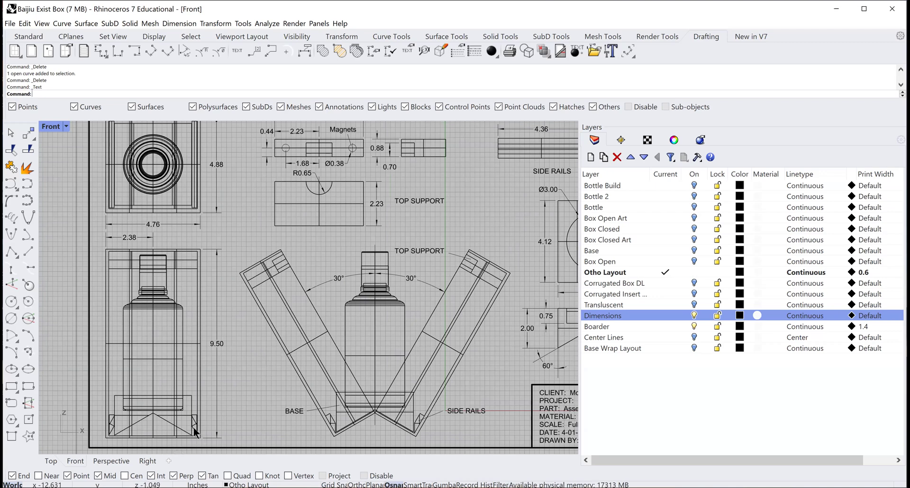
scroll(233, 354, "up", 2)
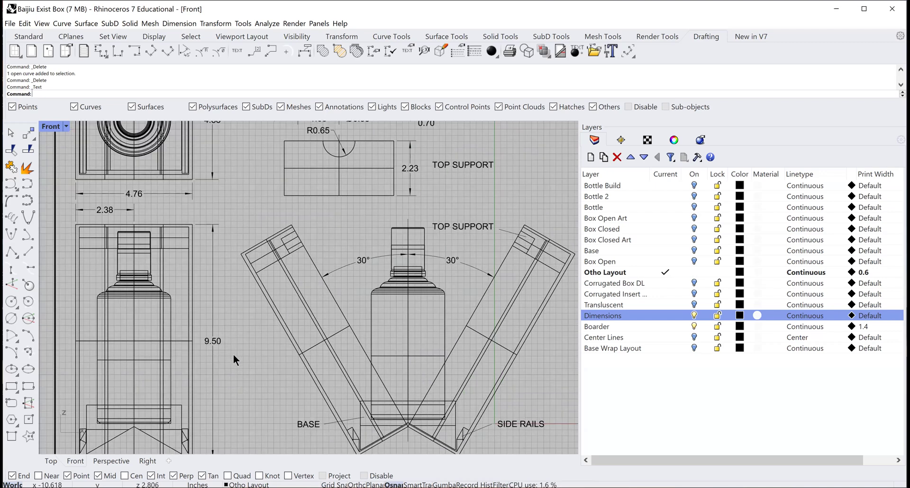
scroll(234, 354, "down", 5)
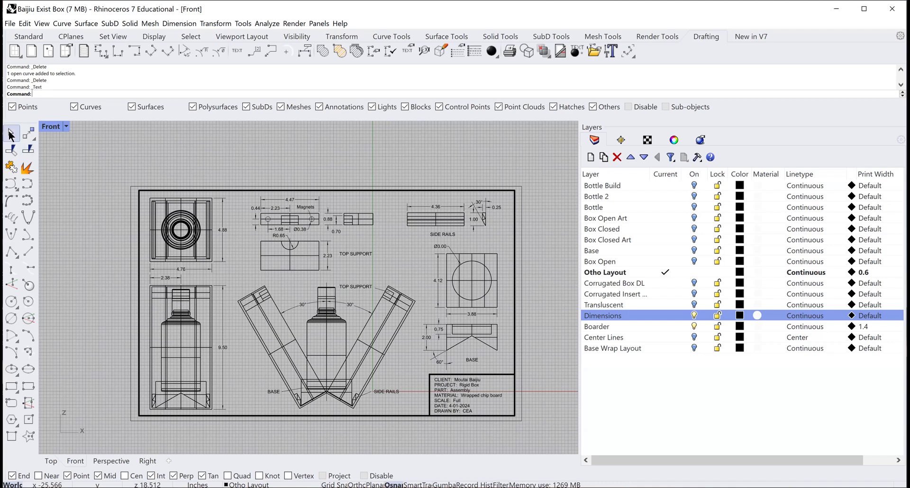
Select the entire dimensioned layout and try to export it as a PDF over the existing Drawers Frame Specs file.
mouse_move(98, 159)
left_mouse_down()
mouse_move(370, 299)
mouse_move(517, 405)
mouse_move(536, 434)
left_mouse_up()
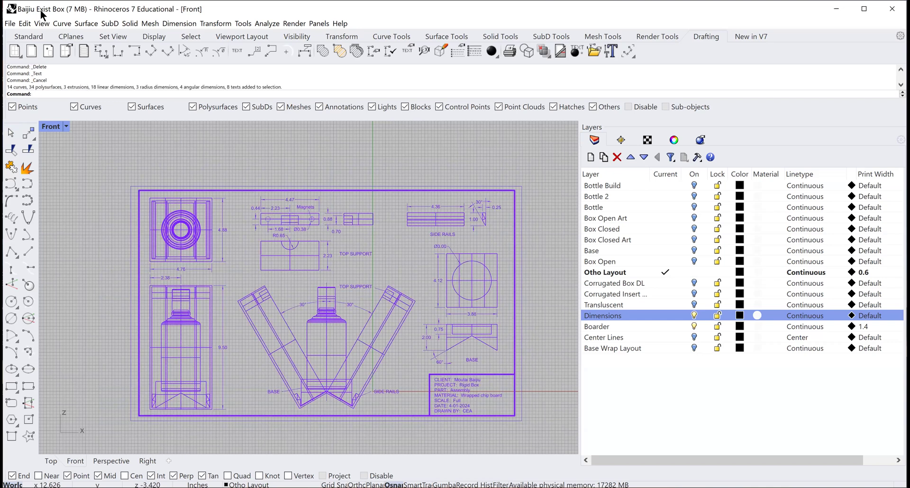
left_click(10, 24)
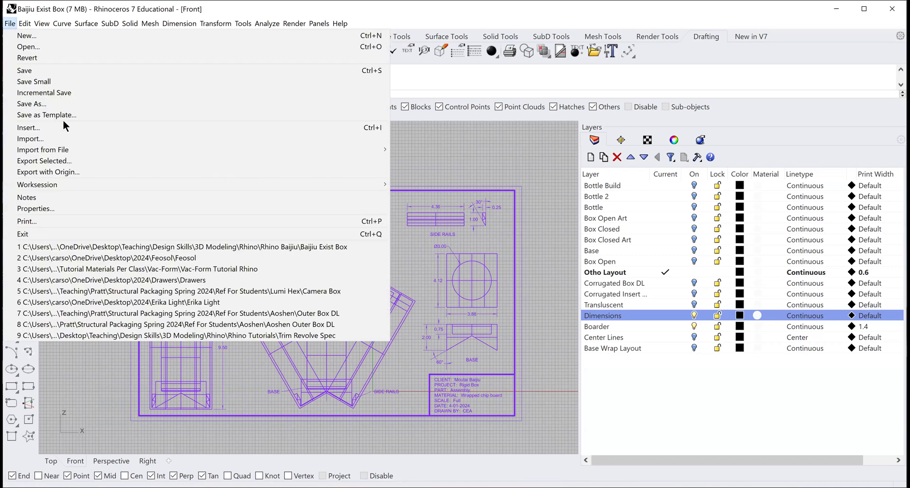
left_click(48, 162)
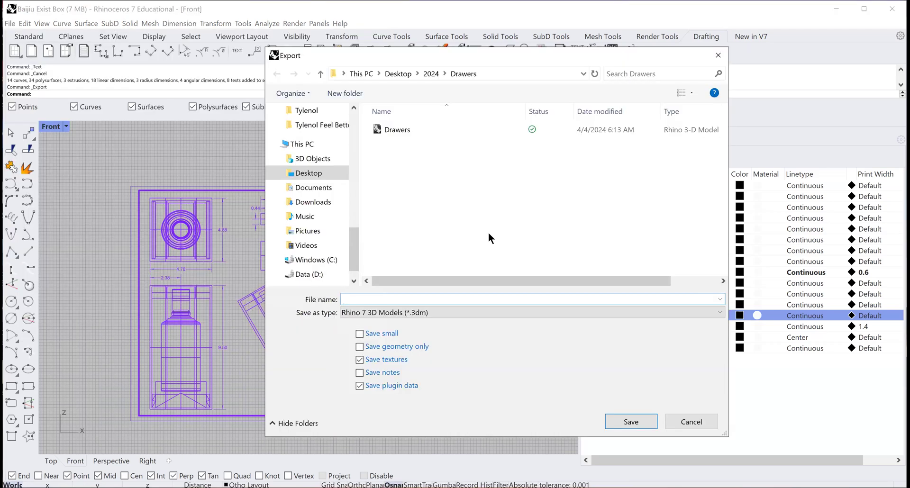
left_click(720, 311)
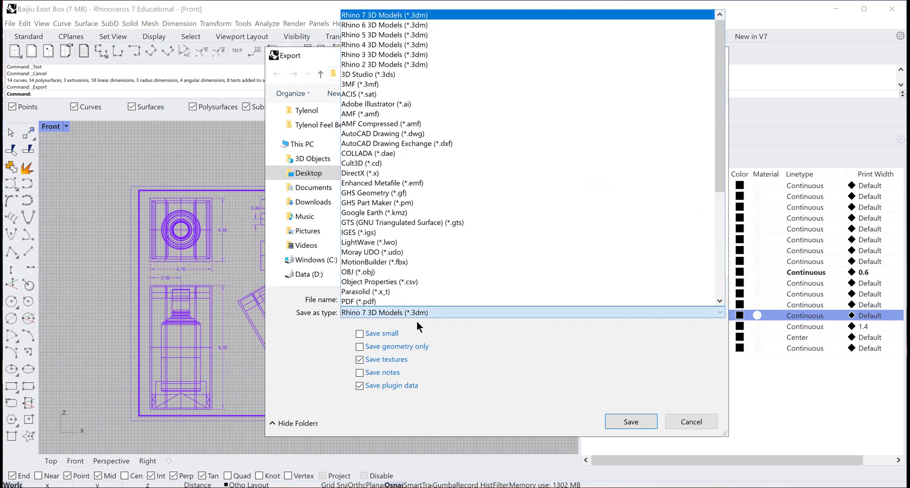
left_click(350, 303)
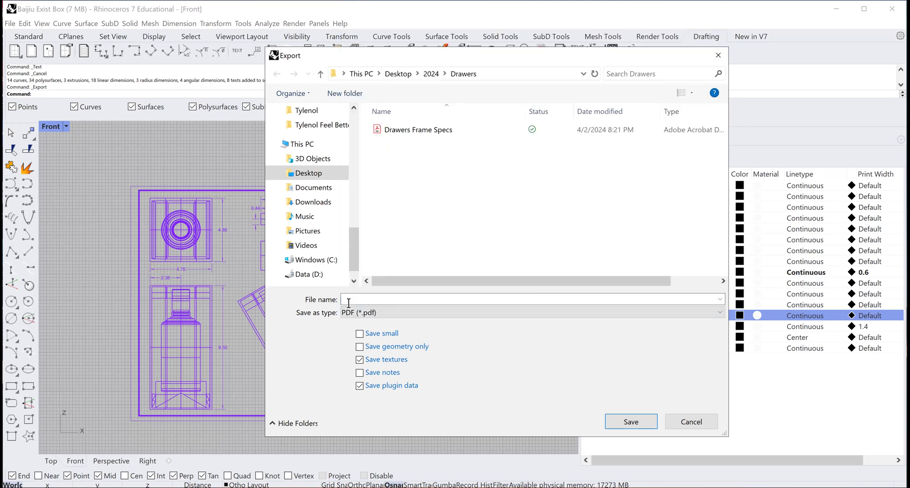
left_click(419, 131)
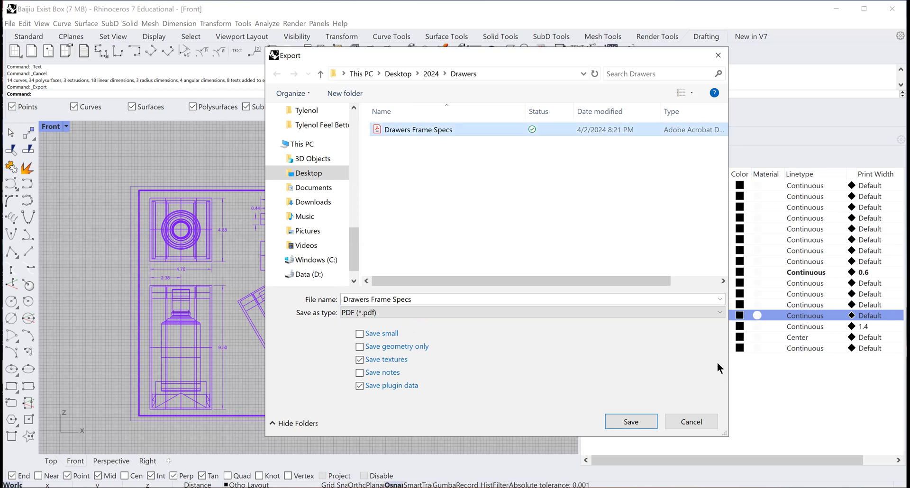
left_click(628, 424)
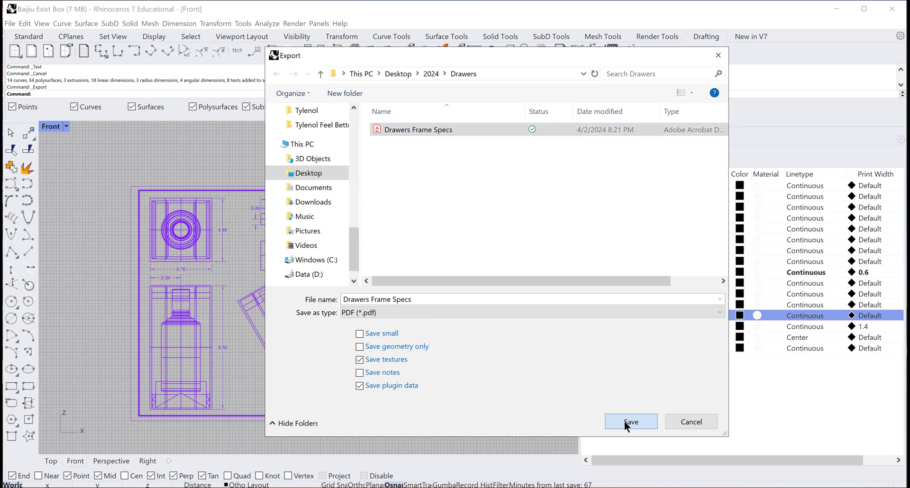
left_click(494, 275)
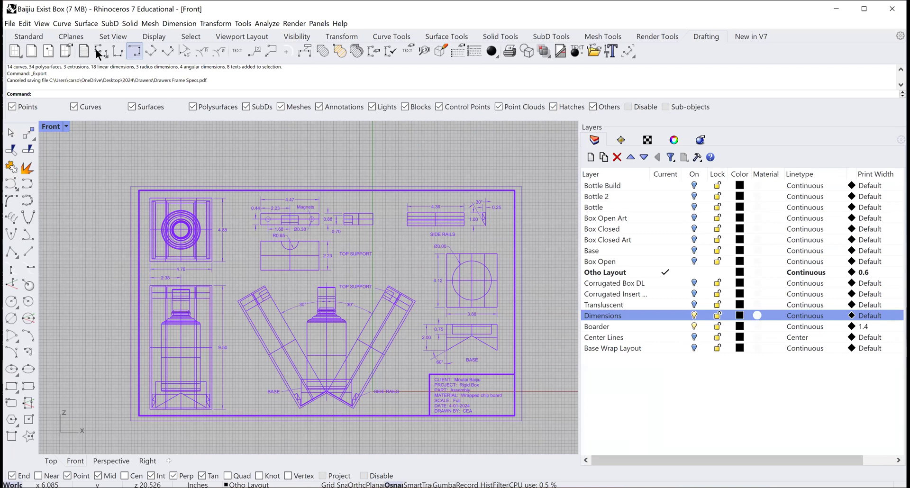
Add linear dimensions for the outer sheet outline's width above its upper edge and height beside its left edge.
left_click(131, 186)
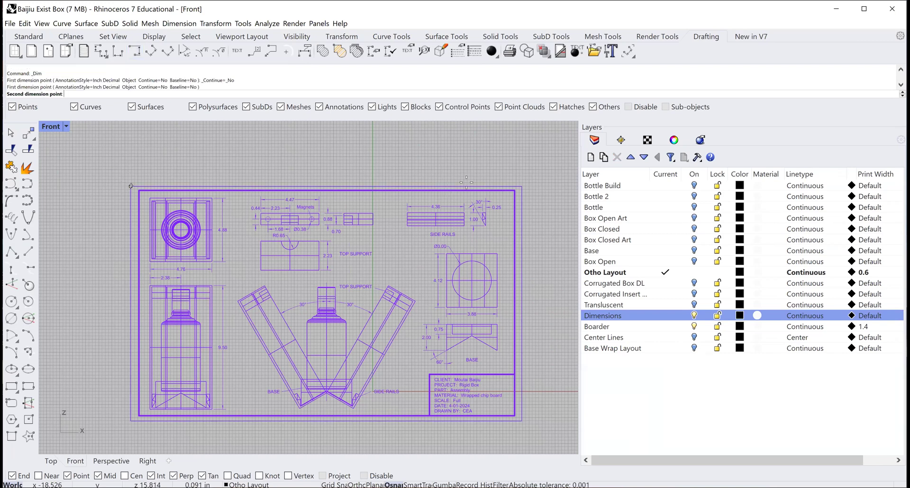
left_click(521, 185)
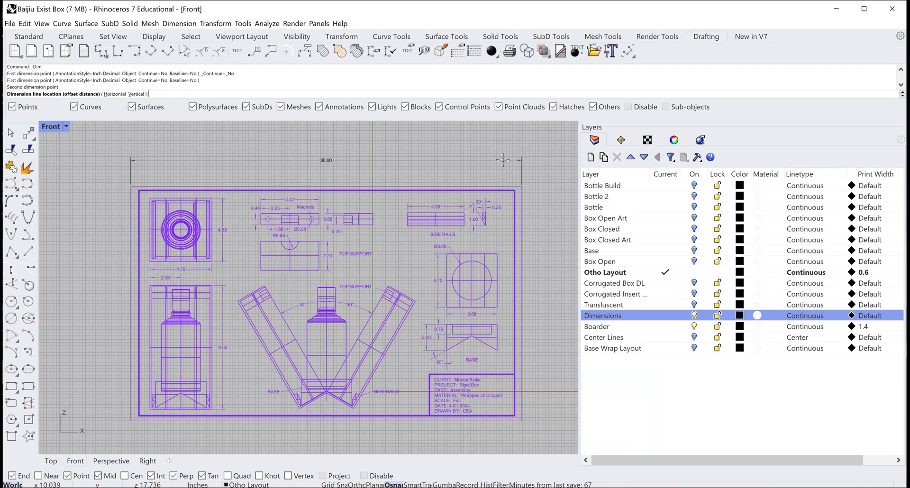
left_click(503, 159)
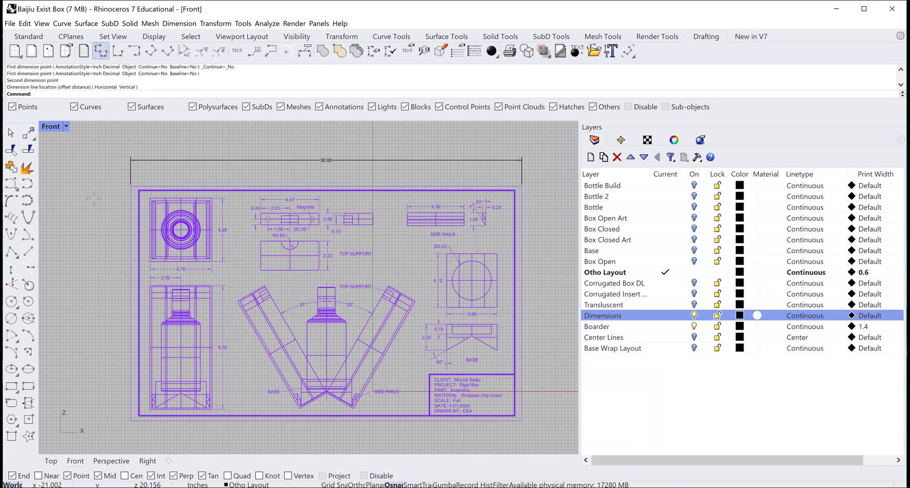
left_click(130, 186)
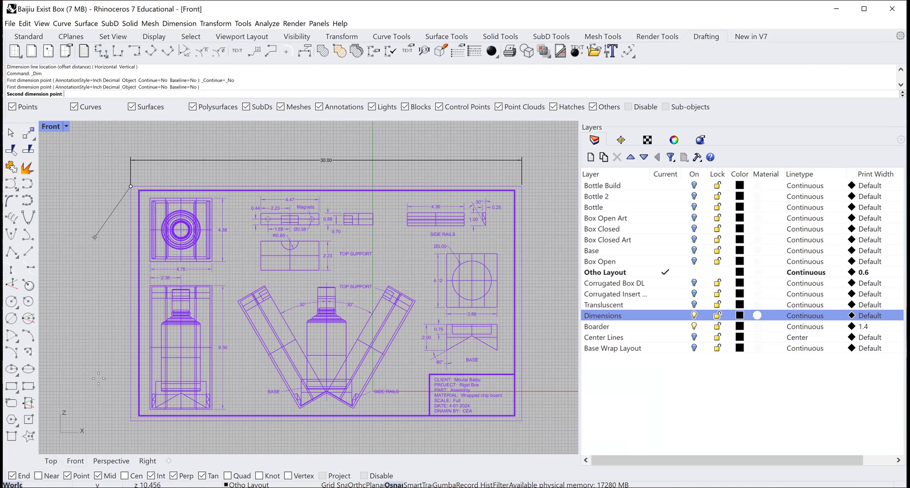
left_click(130, 421)
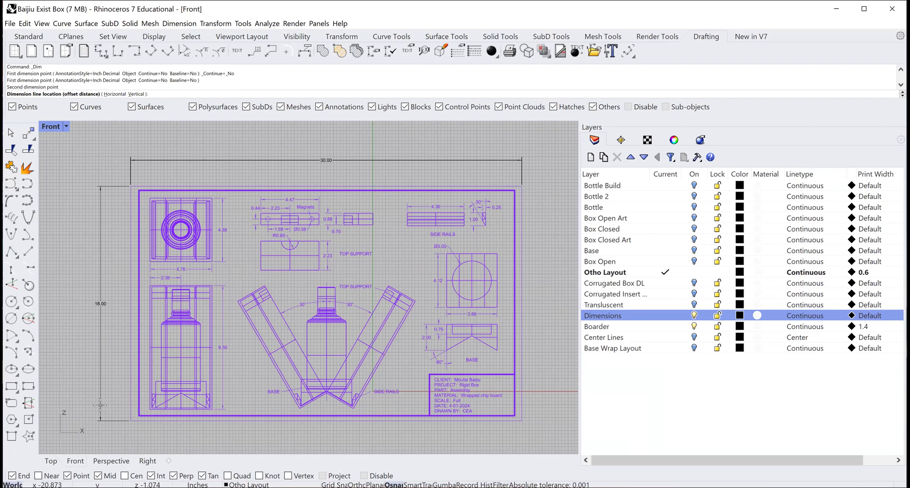
left_click(100, 406)
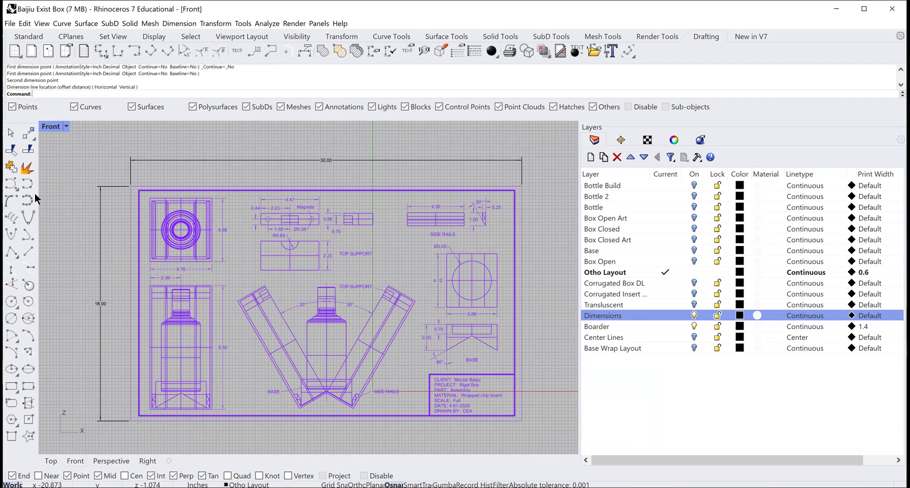
Undo the width and height dimensions just added to the outer sheet outline.
left_click(24, 23)
left_click(33, 34)
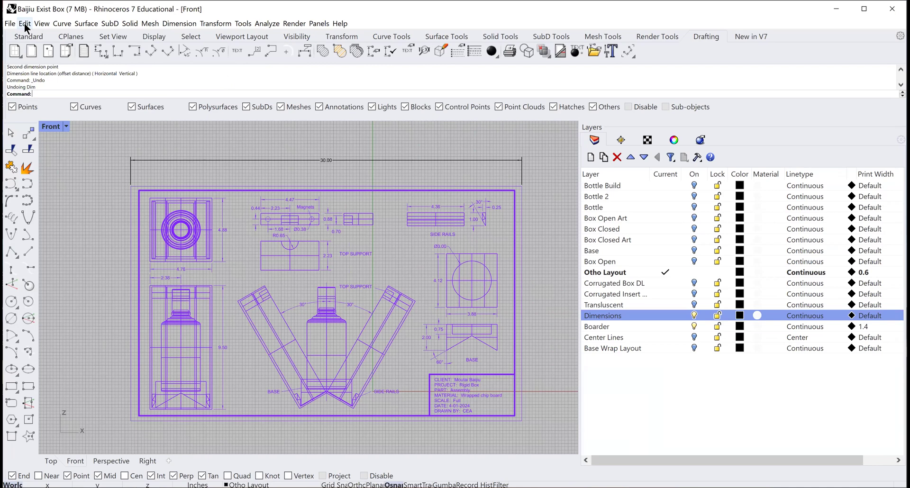
left_click(25, 24)
left_click(35, 36)
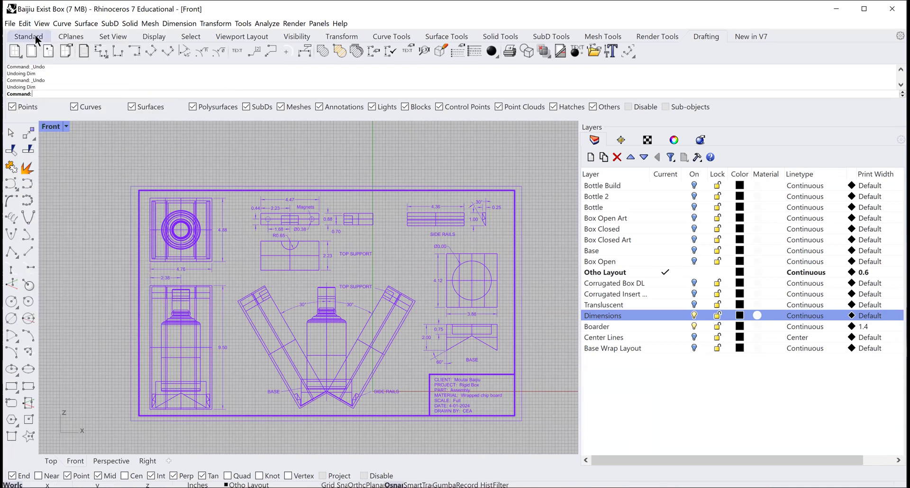
Start exporting the selected layout as a PDF, agreeing to replace the existing Drawers Frame Specs file.
left_click(10, 24)
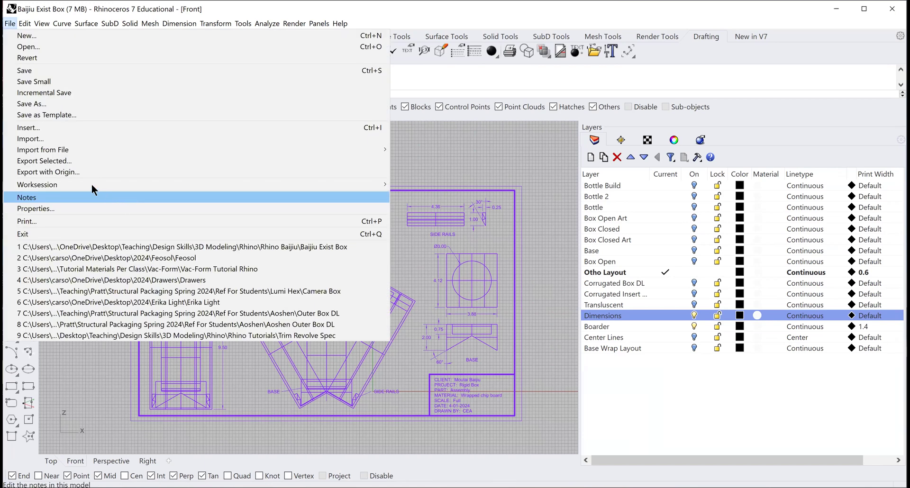
left_click(43, 161)
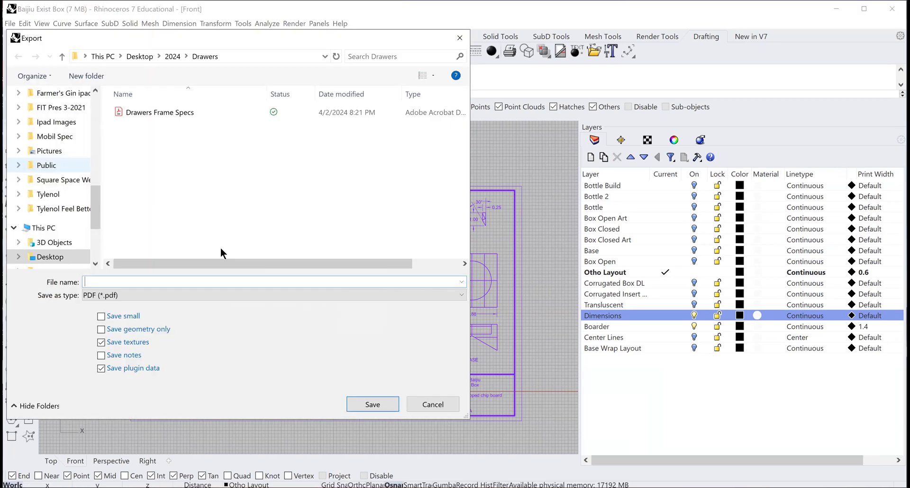
left_click(159, 112)
left_click(373, 406)
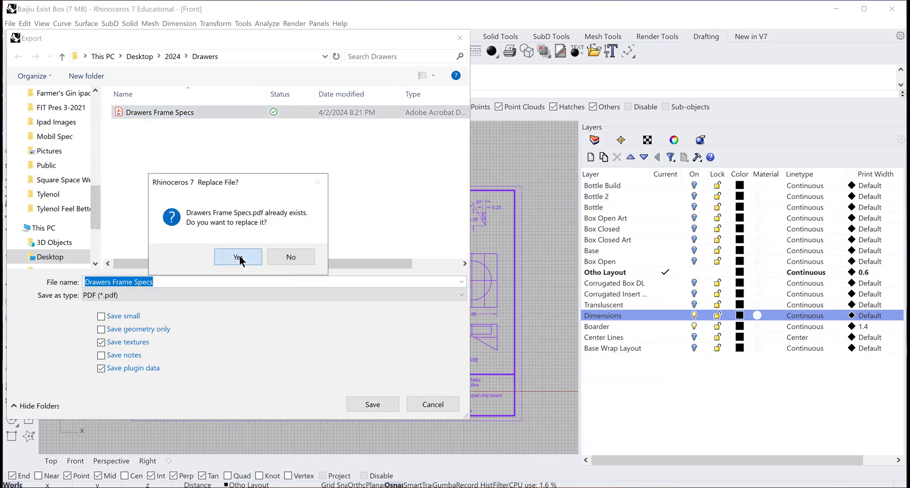
left_click(240, 255)
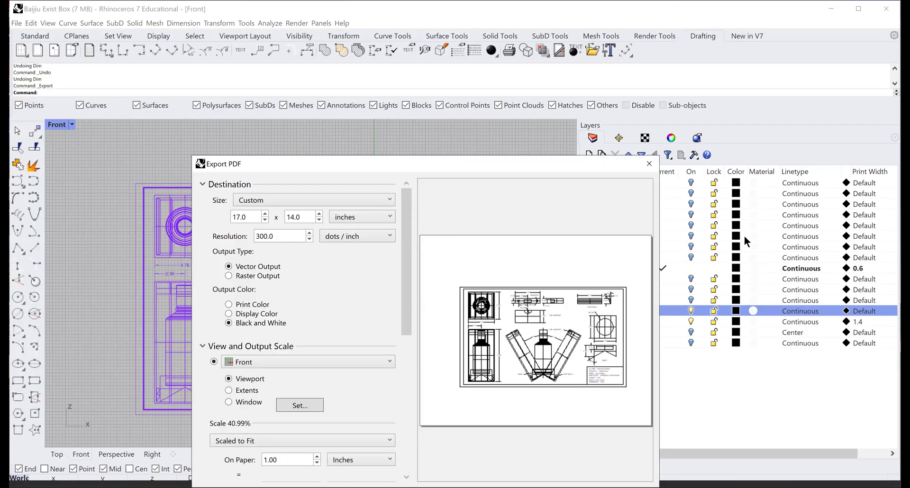
Set the PDF's custom page size to 30 x 18 inches.
double_click(256, 216)
key("BackSpace")
type("30")
double_click(308, 217)
key("BackSpace")
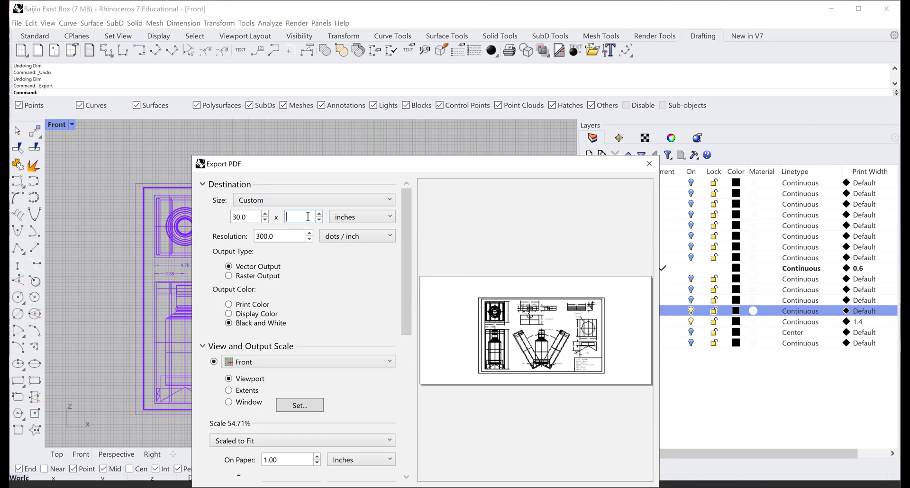
type("18")
double_click(252, 217)
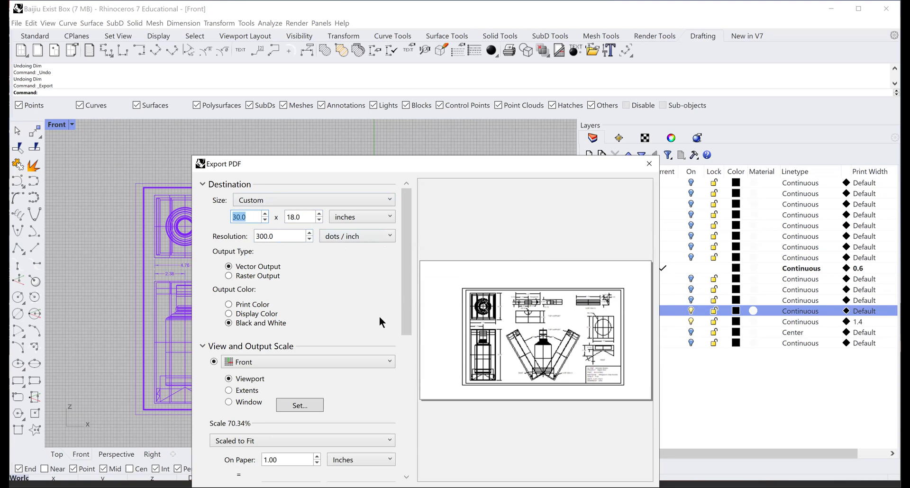
Set the PDF output of the Front view to Extents at 1:1 scale, and cancel the export.
left_click(228, 391)
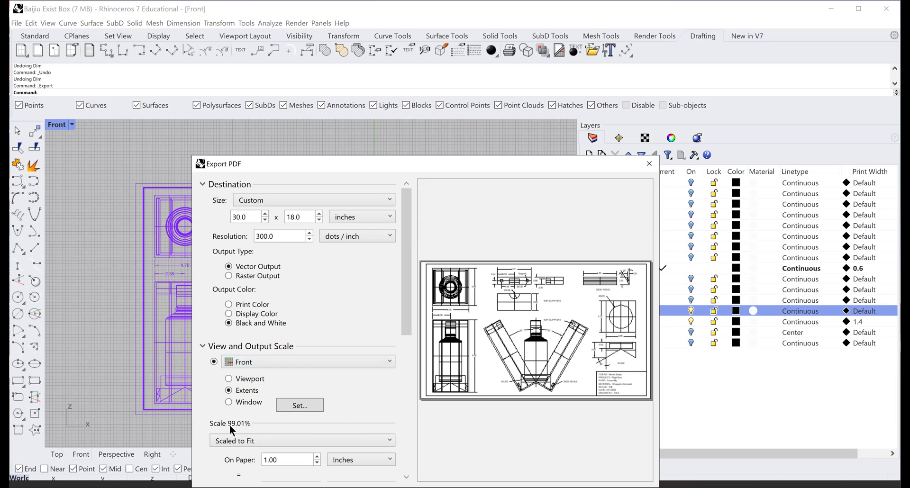
left_click(390, 440)
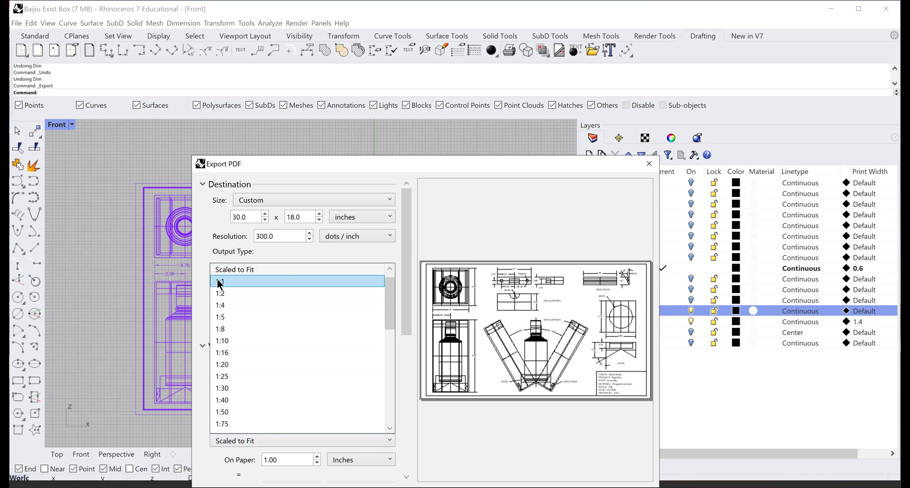
left_click(218, 281)
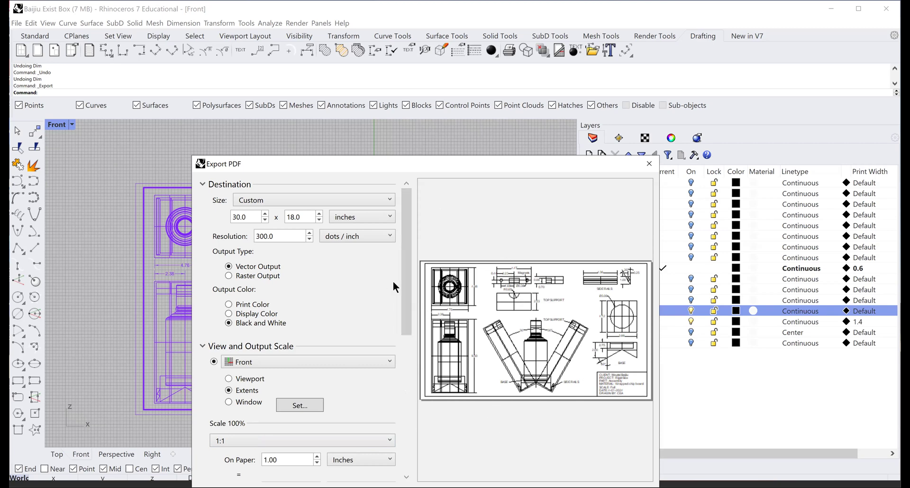
mouse_move(405, 275)
left_mouse_down()
mouse_move(411, 346)
mouse_move(401, 266)
left_mouse_up()
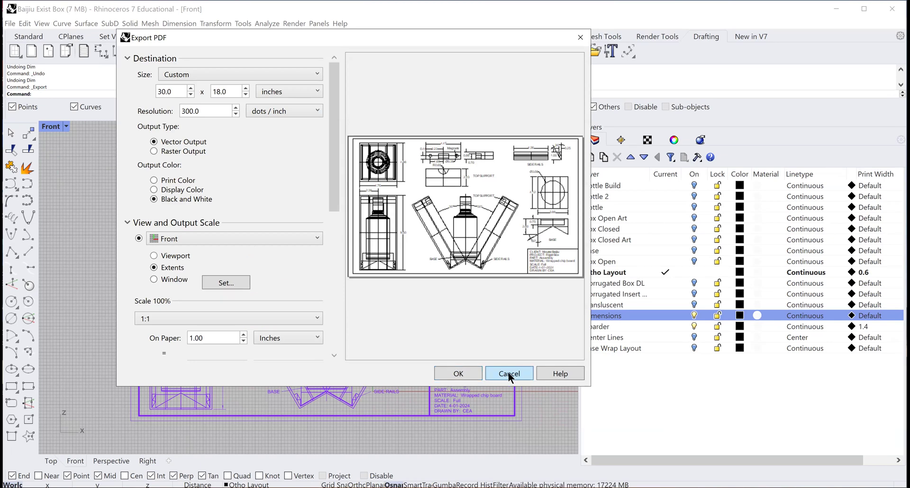
left_click(508, 373)
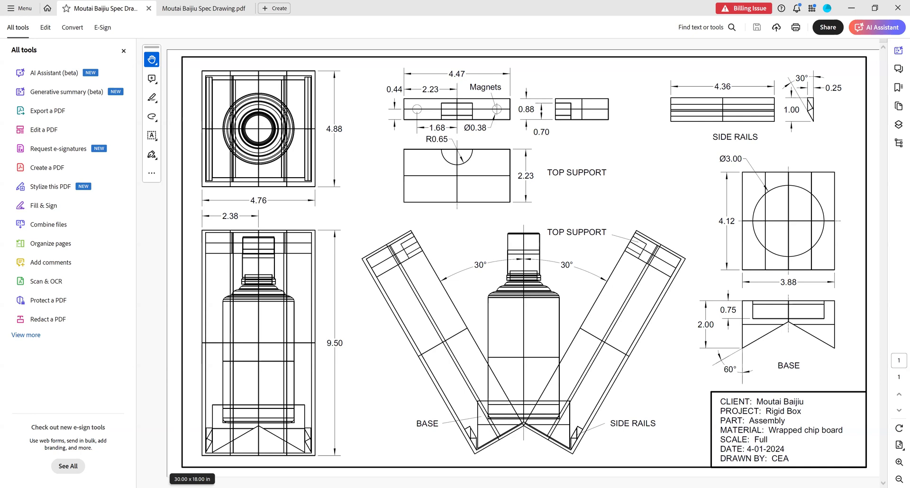
In Adobe Acrobat, switch to the other open Moutai Baijiu Spec Drawing PDF to compare the two versions.
key("ctrl+Tab")
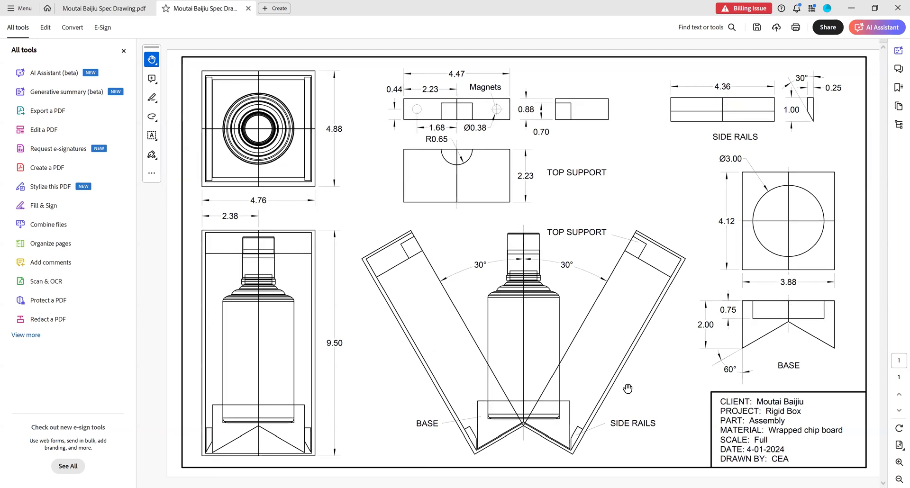